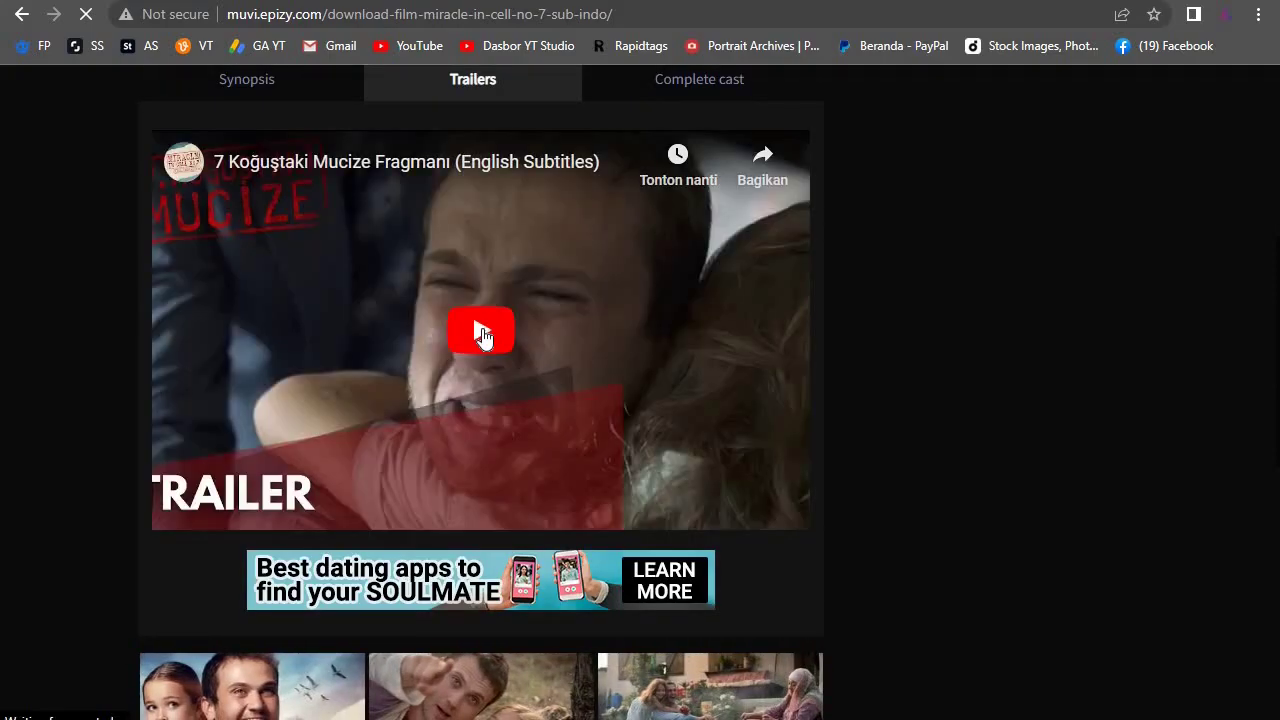
Step: Play the embedded trailer on the Miracle in Cell no 7 page, then pause it
click(482, 330)
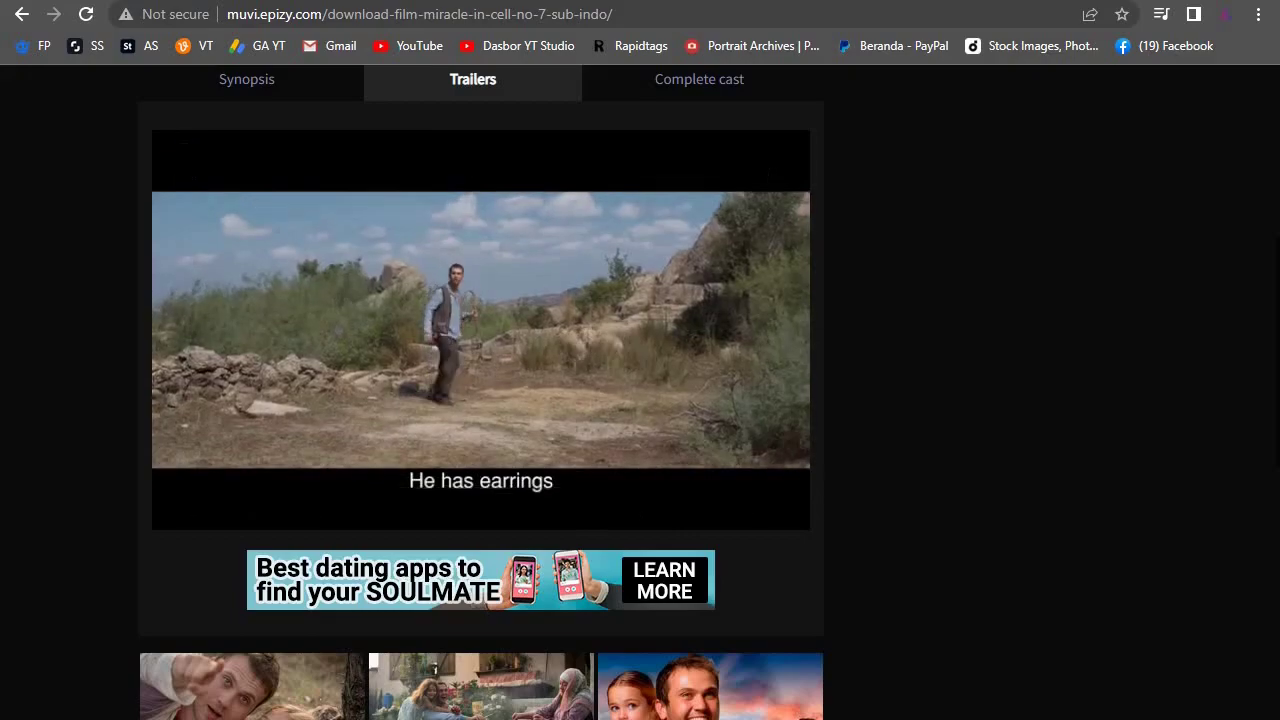
click(482, 328)
Step: Return to the Muvi Epizy home page and look through its film and article listings
scroll(482, 330, up, 5)
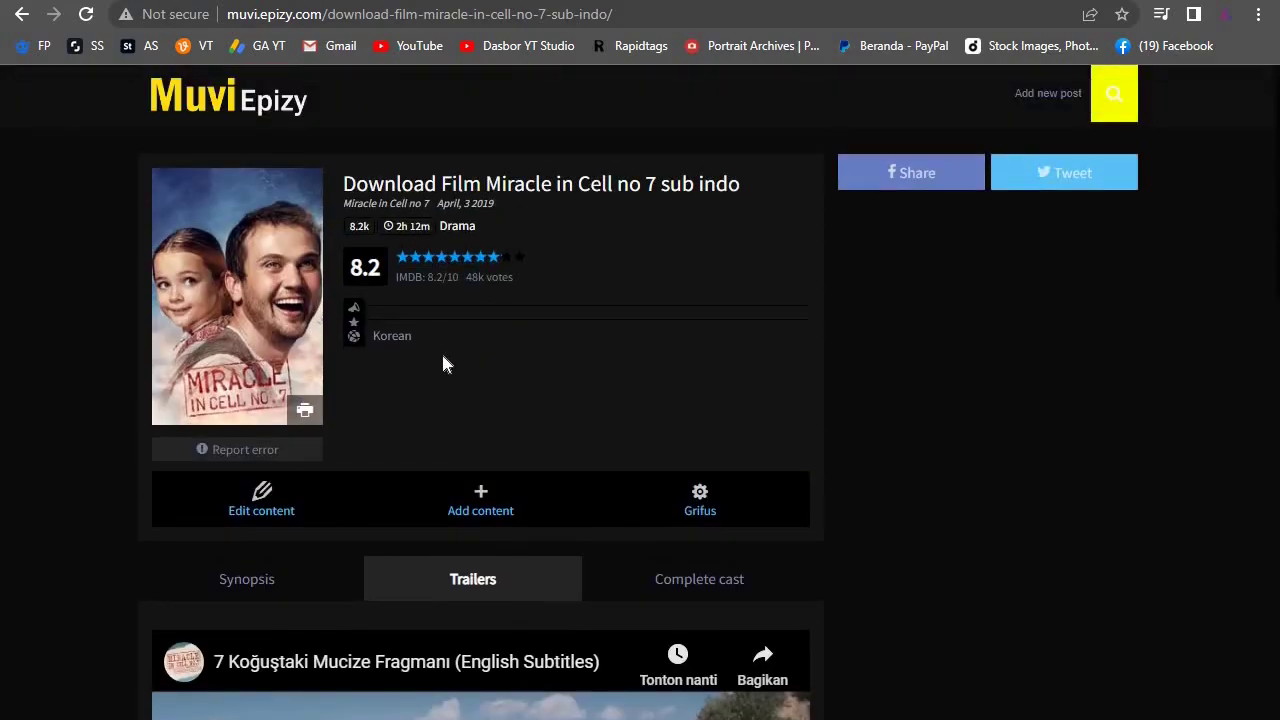
click(258, 110)
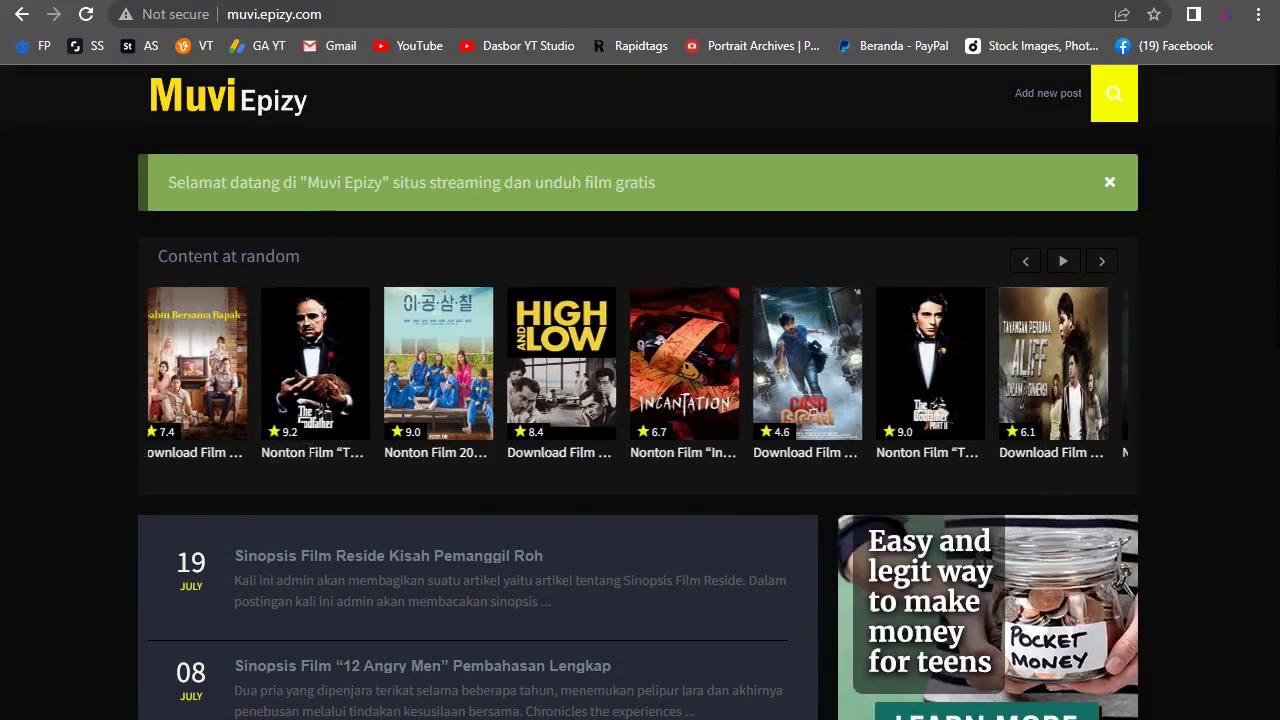
scroll(308, 452, down, 6)
scroll(308, 452, up, 6)
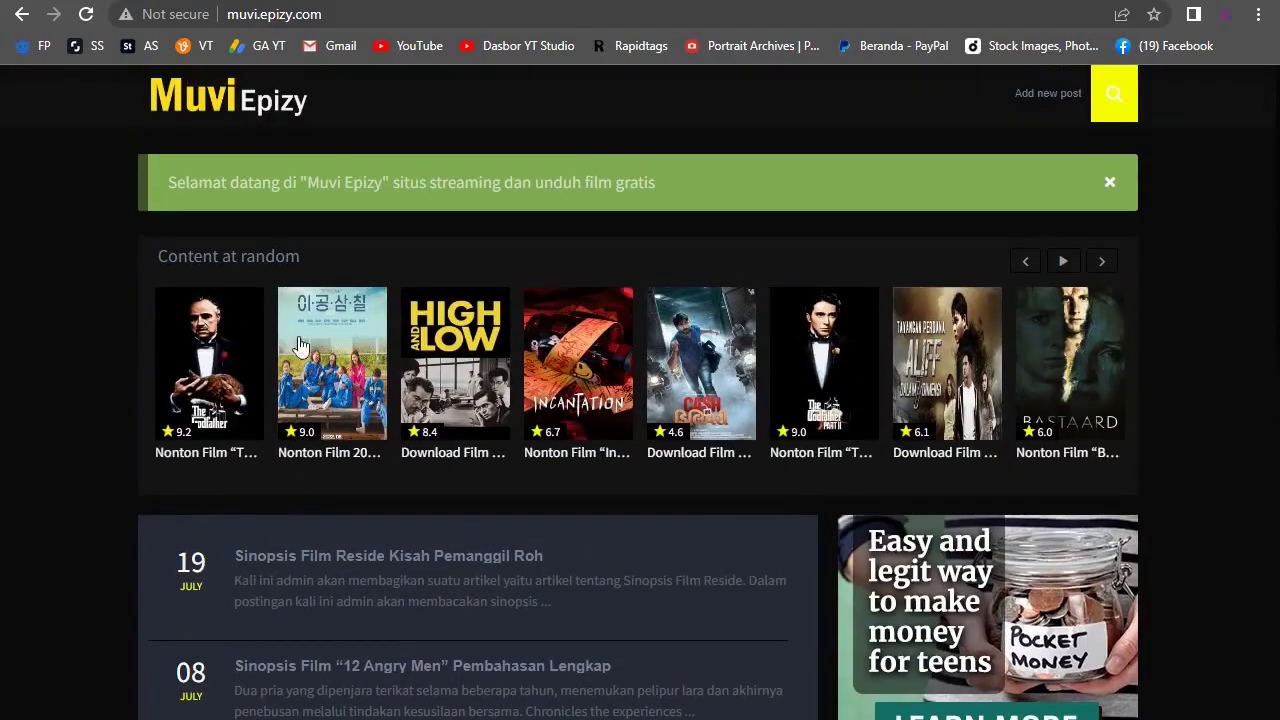
Step: Open the site's WordPress administration page at muvi.epizy.com/wp-admin
click(390, 14)
click(390, 14)
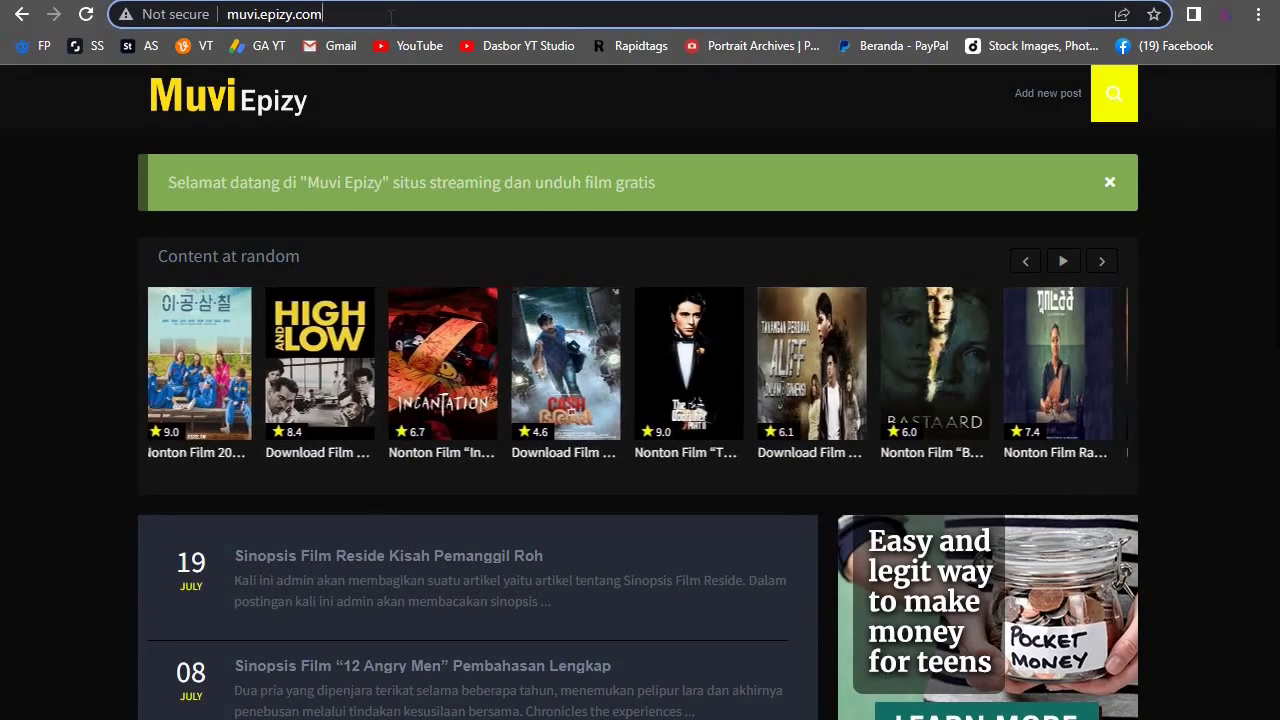
text(/wp)
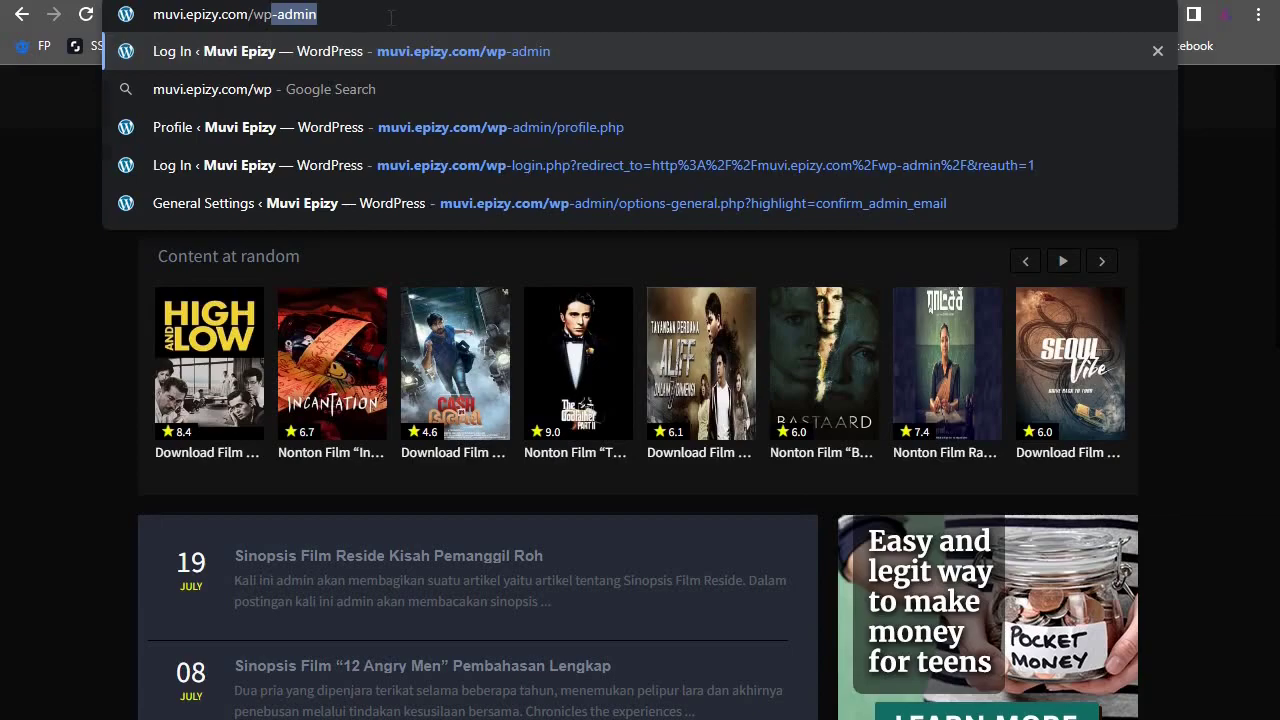
key(Return)
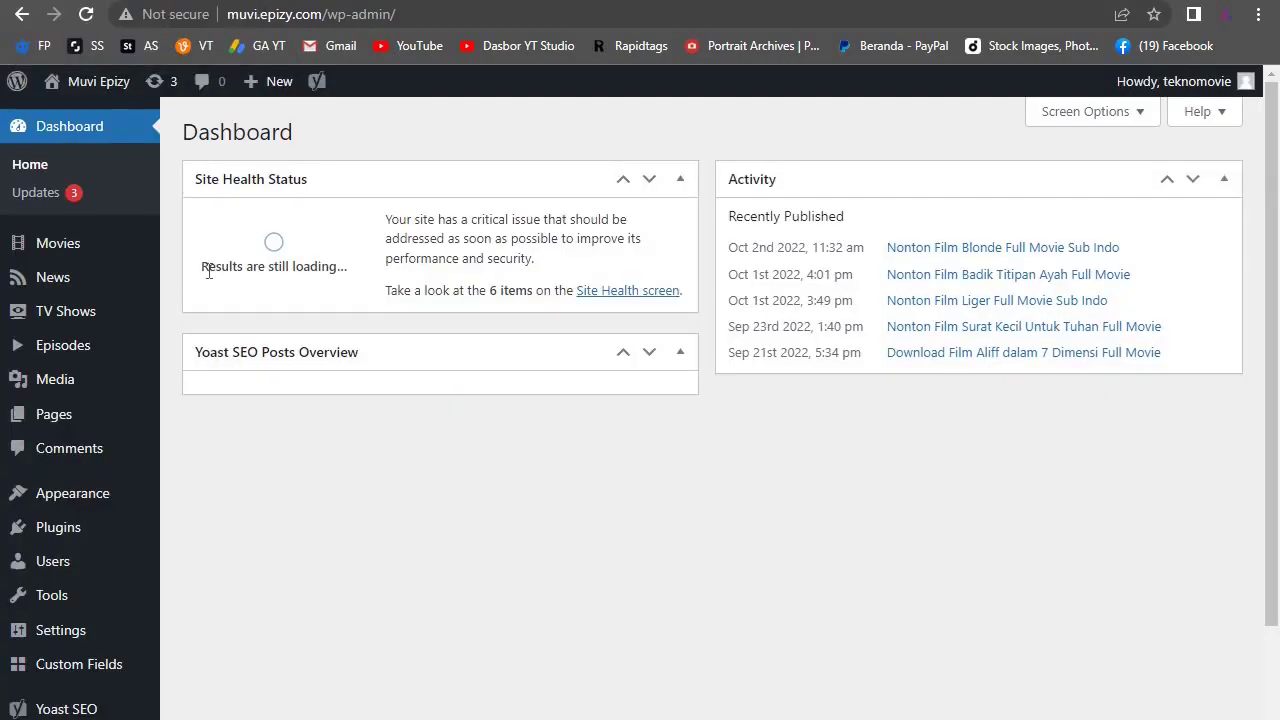
Step: Examine the WordPress dashboard's site health, SEO overview and available administration sections
mouse_move(55, 400)
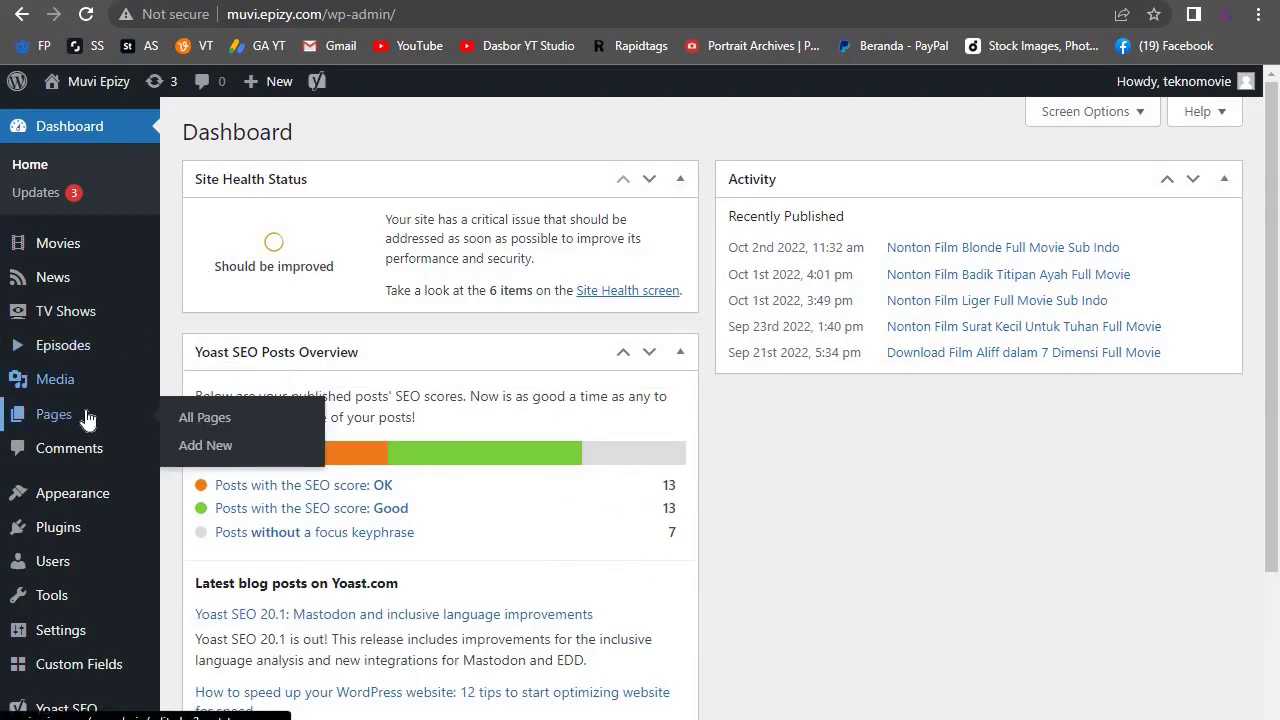
scroll(102, 440, down, 3)
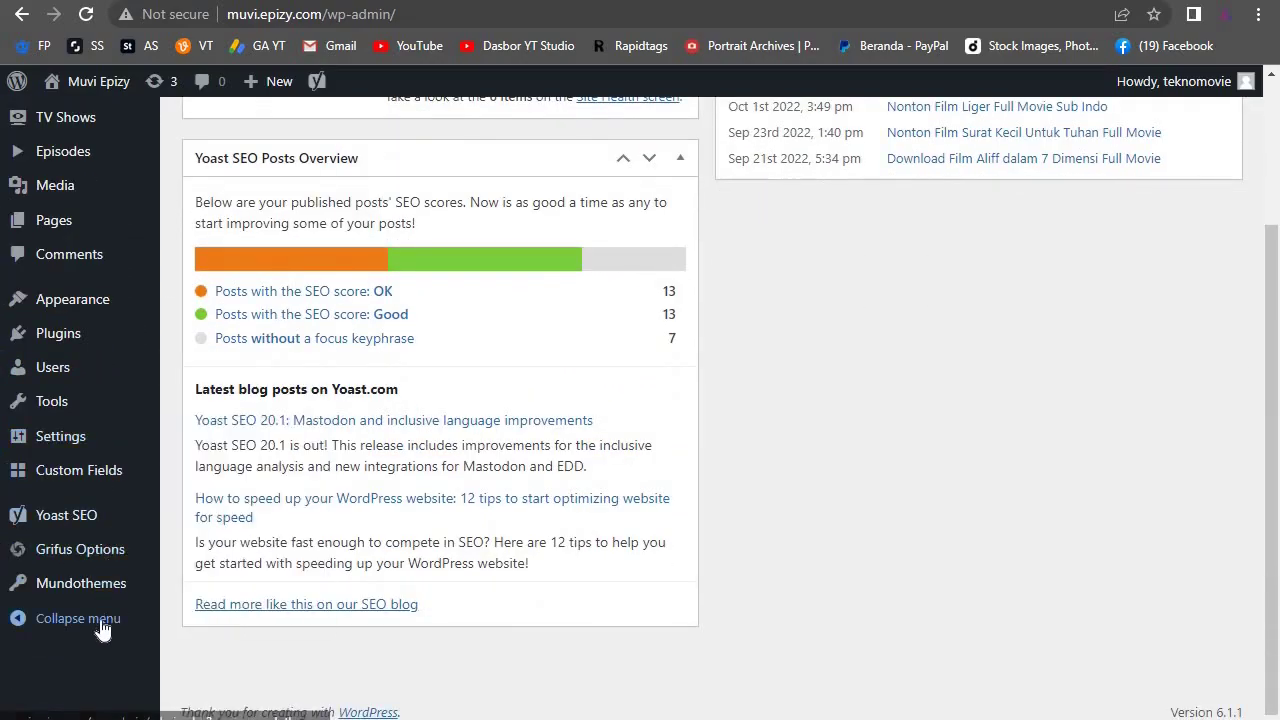
mouse_move(75, 360)
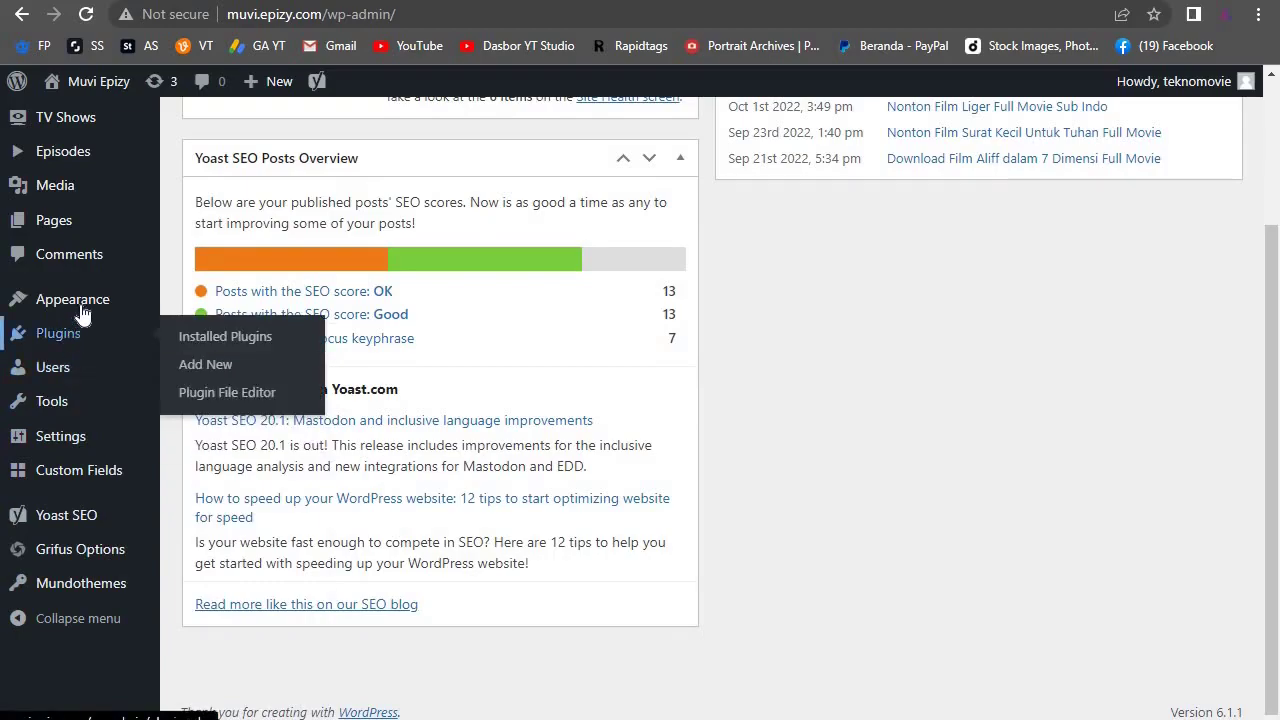
scroll(885, 500, up, 3)
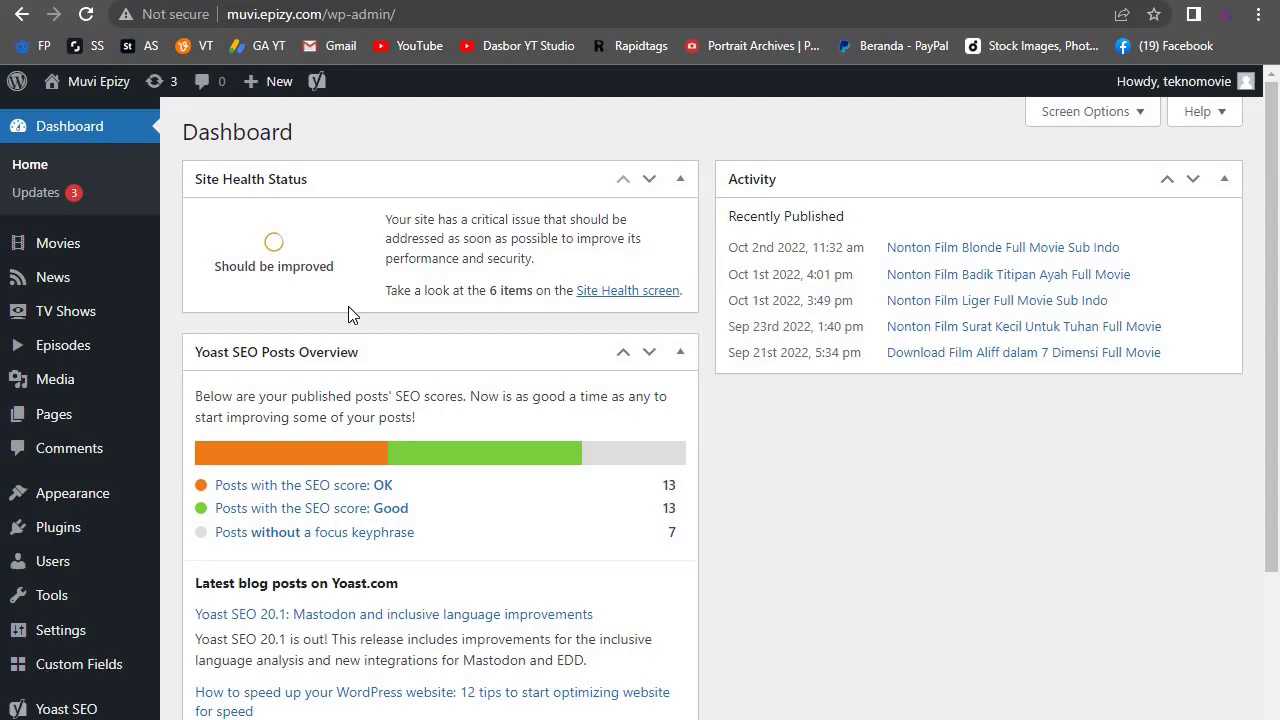
scroll(348, 308, down, 2)
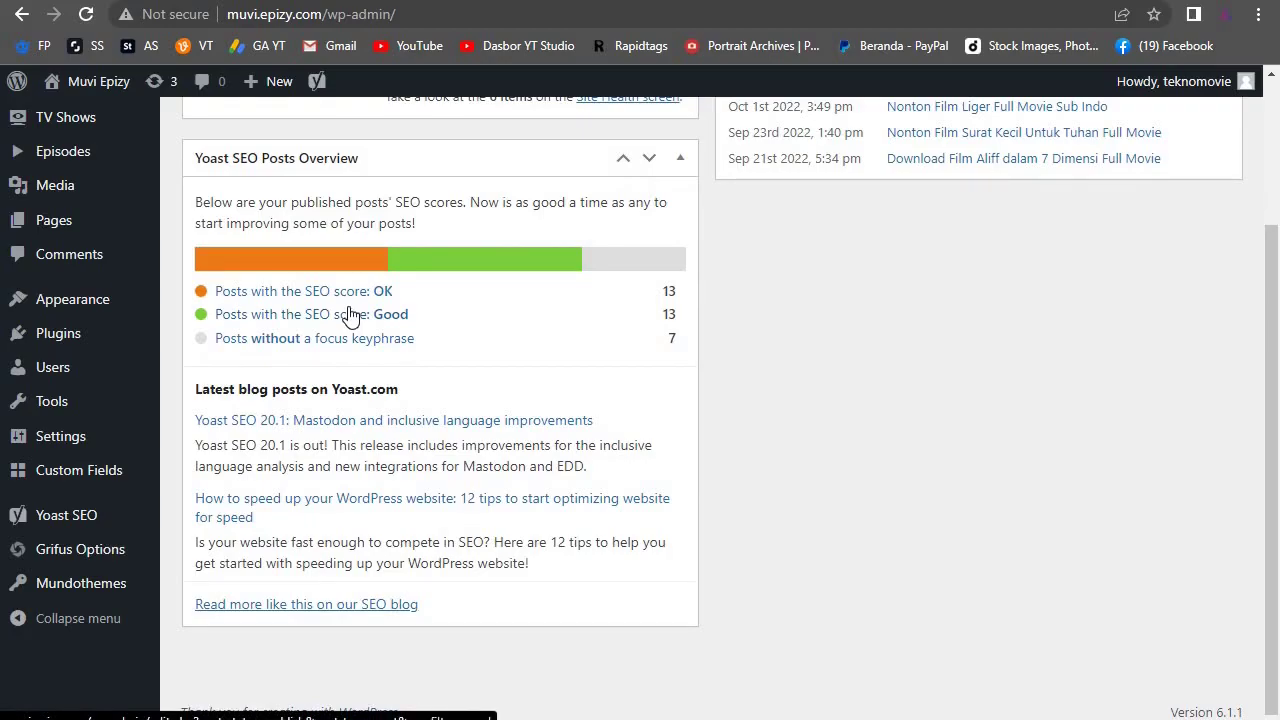
scroll(348, 314, up, 2)
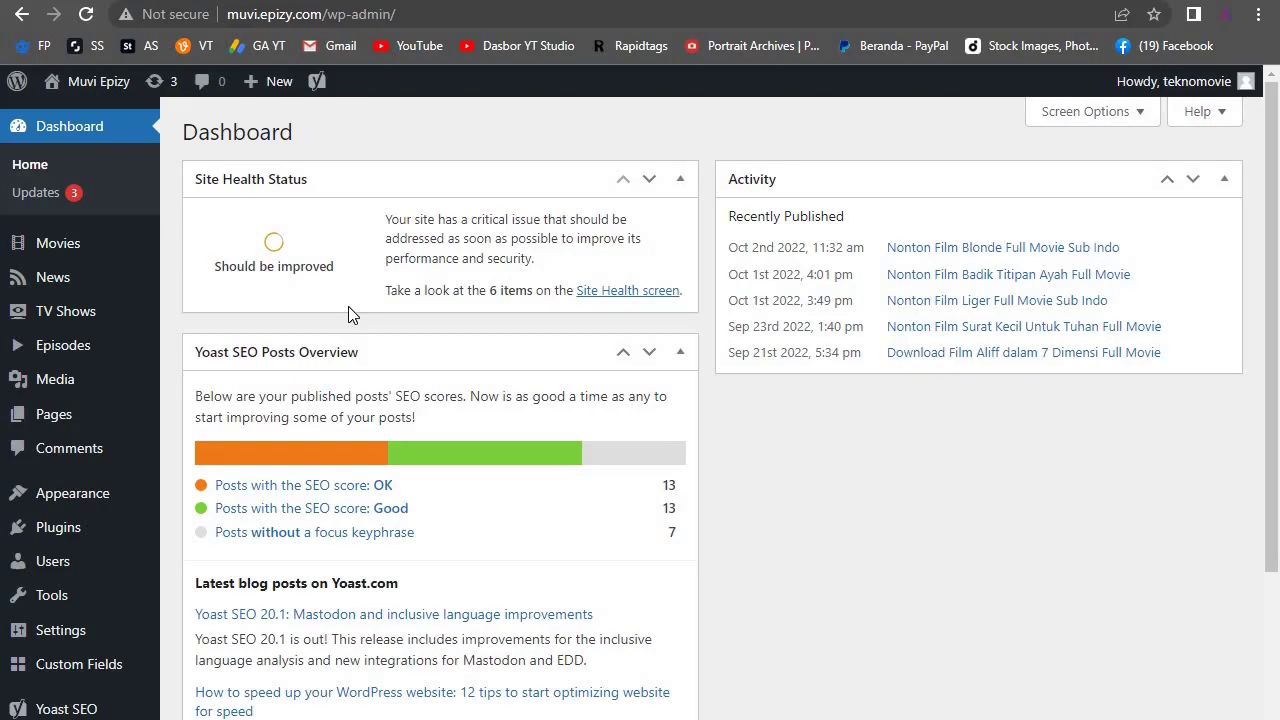
scroll(348, 314, down, 2)
scroll(349, 315, up, 2)
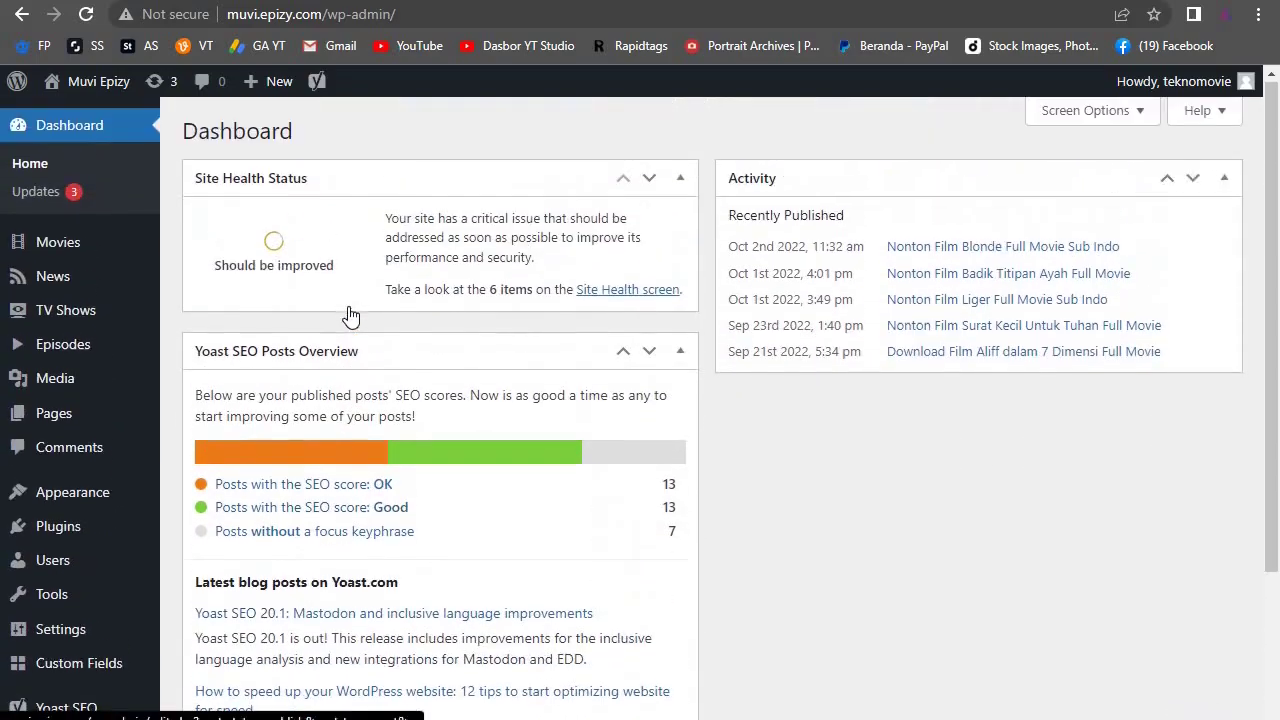
scroll(348, 310, down, 3)
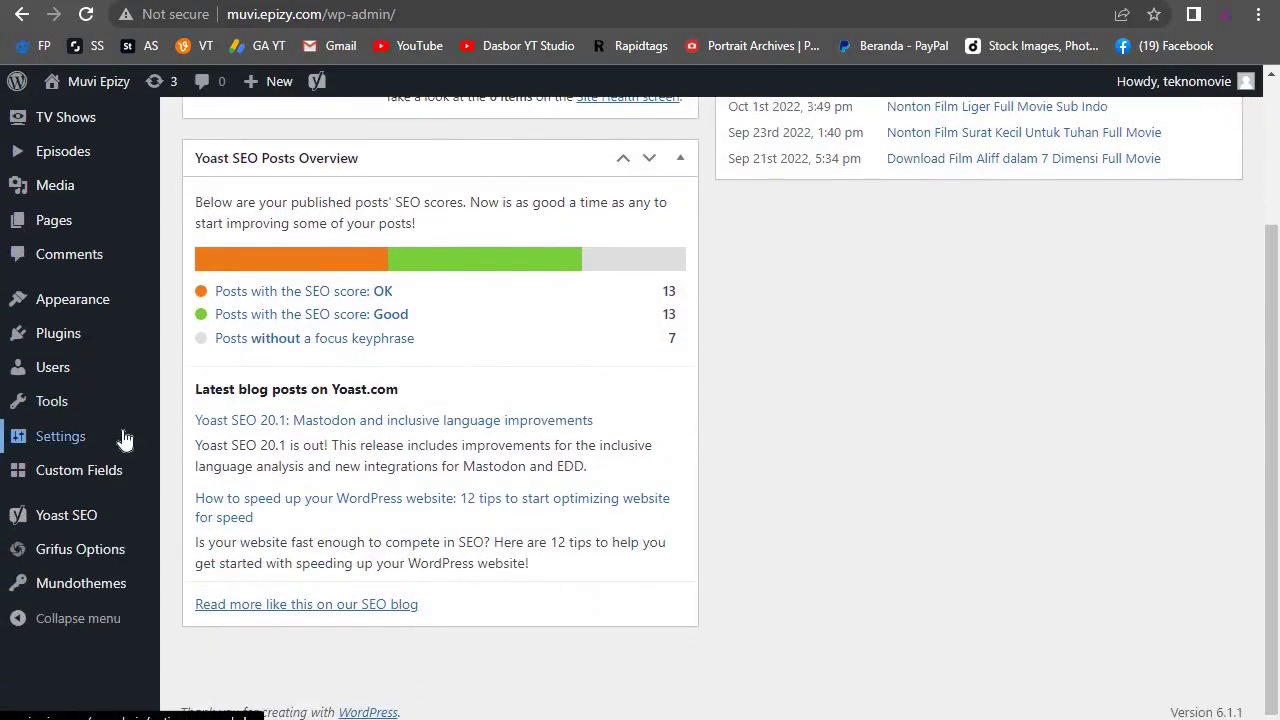
Step: Open the list of all movies and review the posts with their categories and publication dates
scroll(43, 437, up, 3)
click(66, 248)
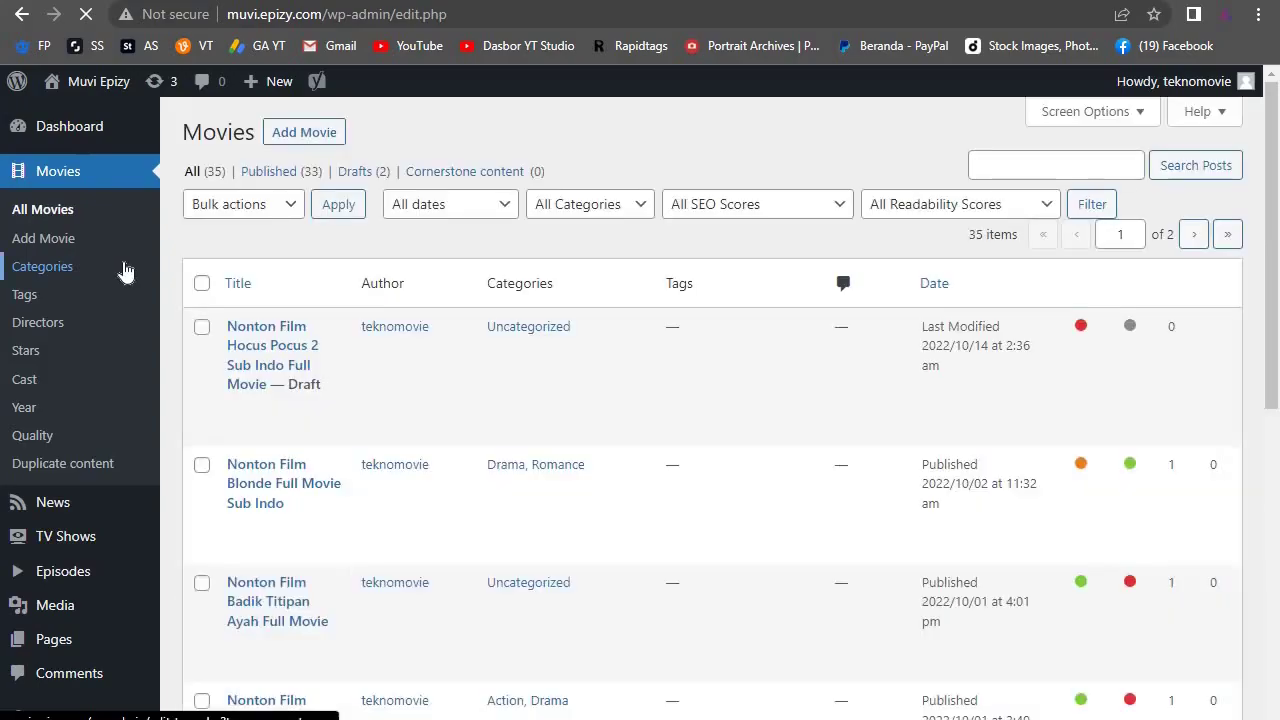
scroll(640, 448, down, 5)
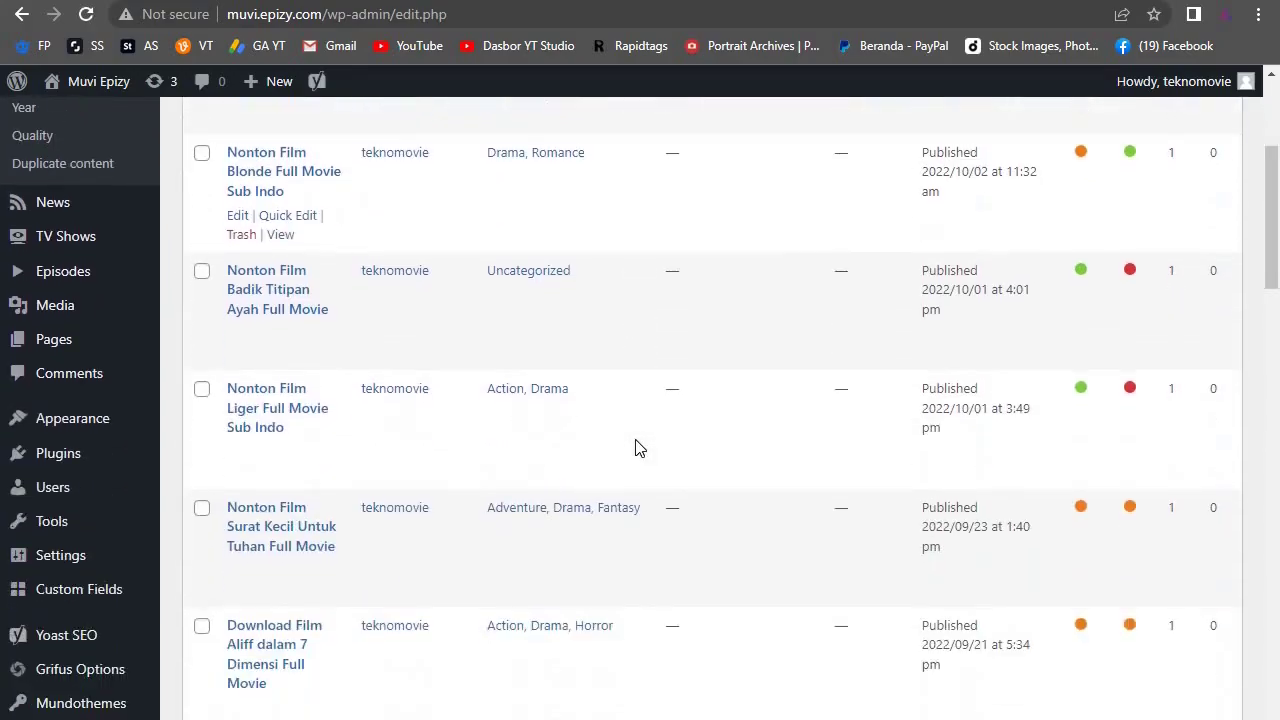
scroll(640, 448, down, 7)
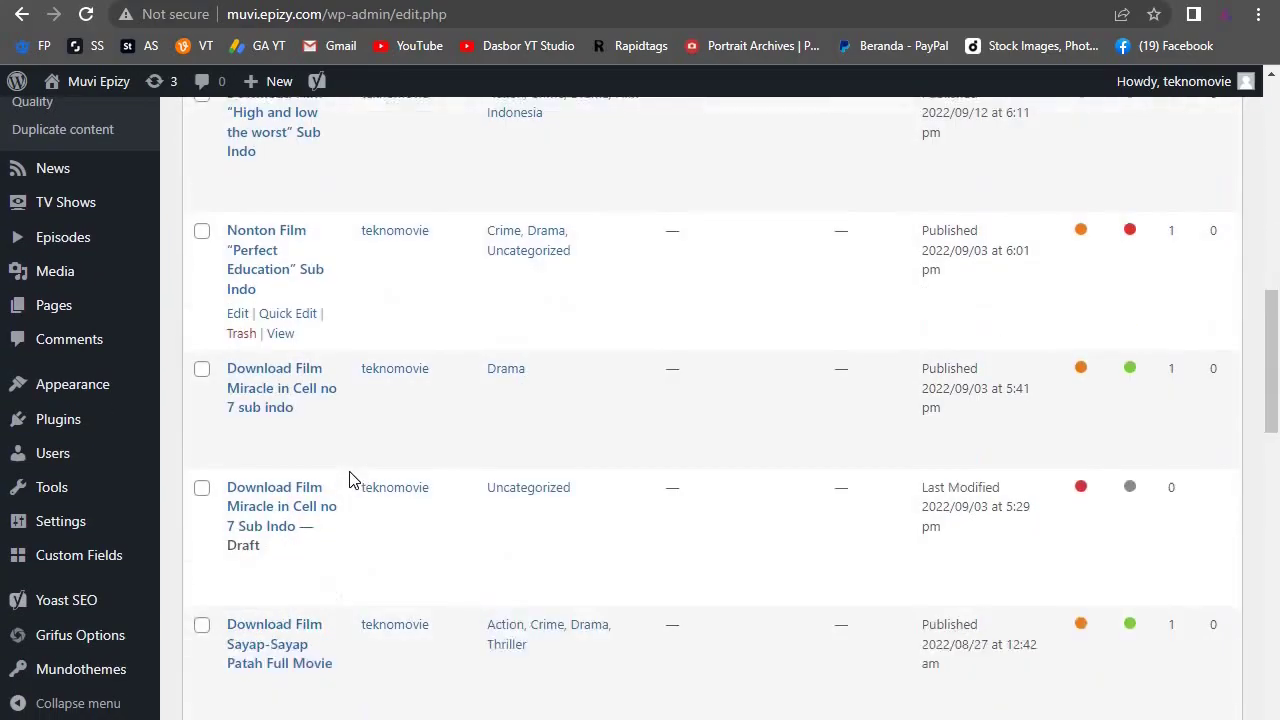
scroll(349, 480, down, 7)
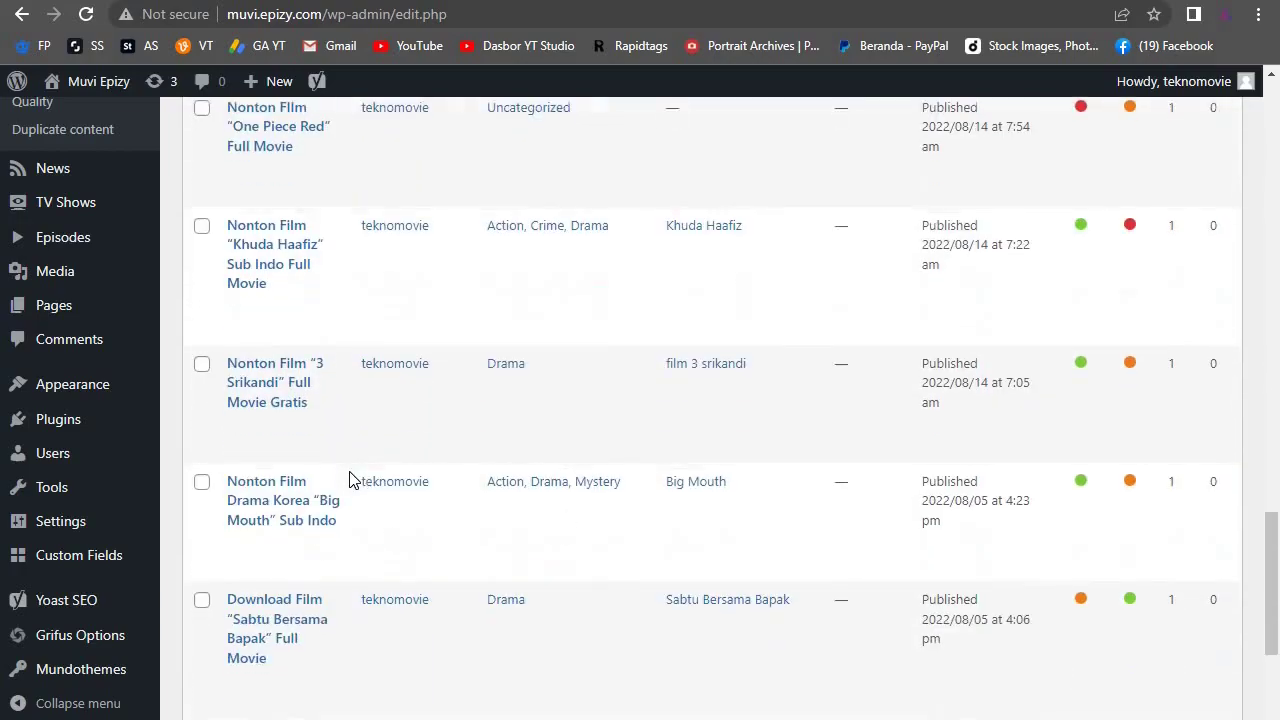
scroll(349, 480, up, 5)
scroll(349, 480, up, 14)
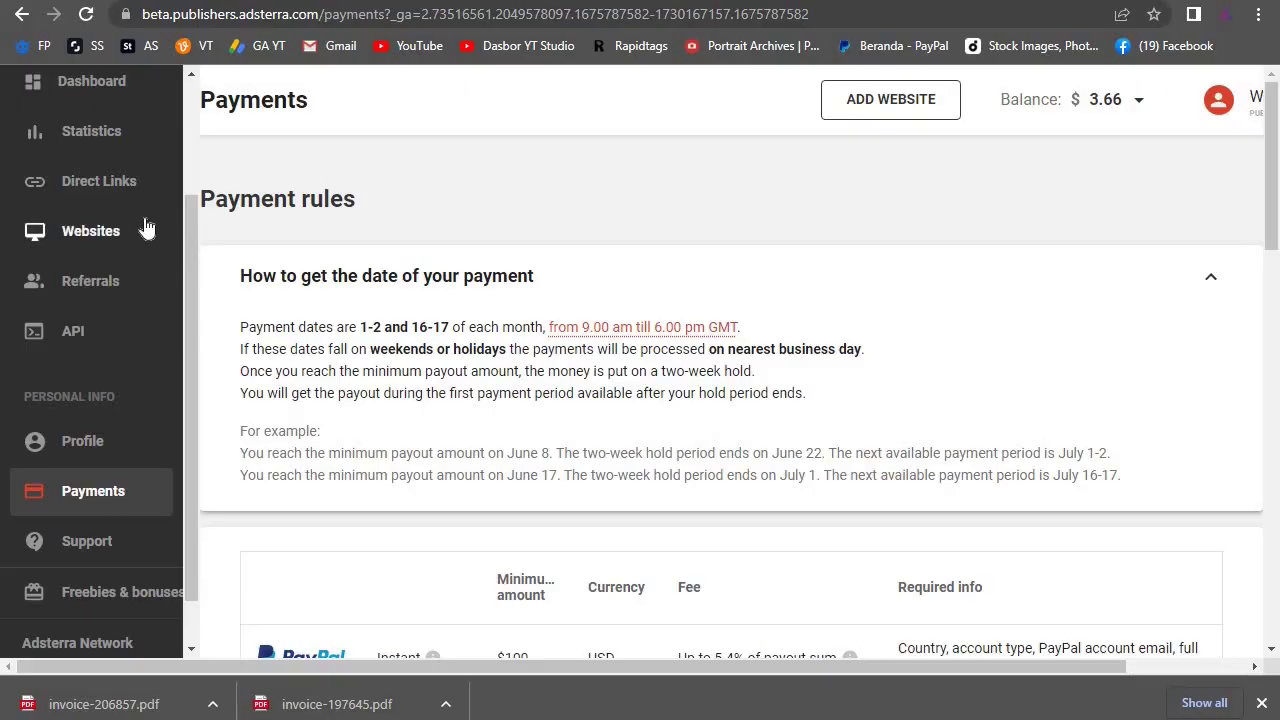
Step: Switch to the Adsterra publisher site, open its dashboard and read the notice on payments in February 2023
scroll(144, 190, up, 2)
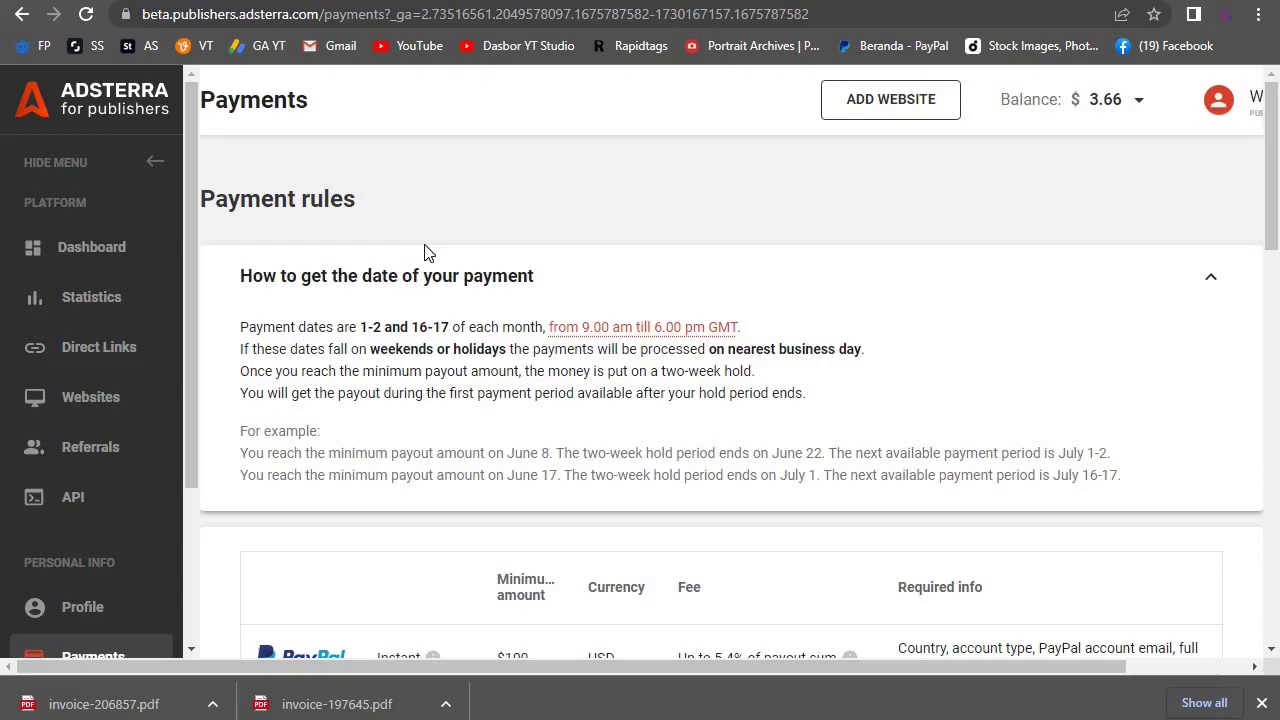
click(55, 263)
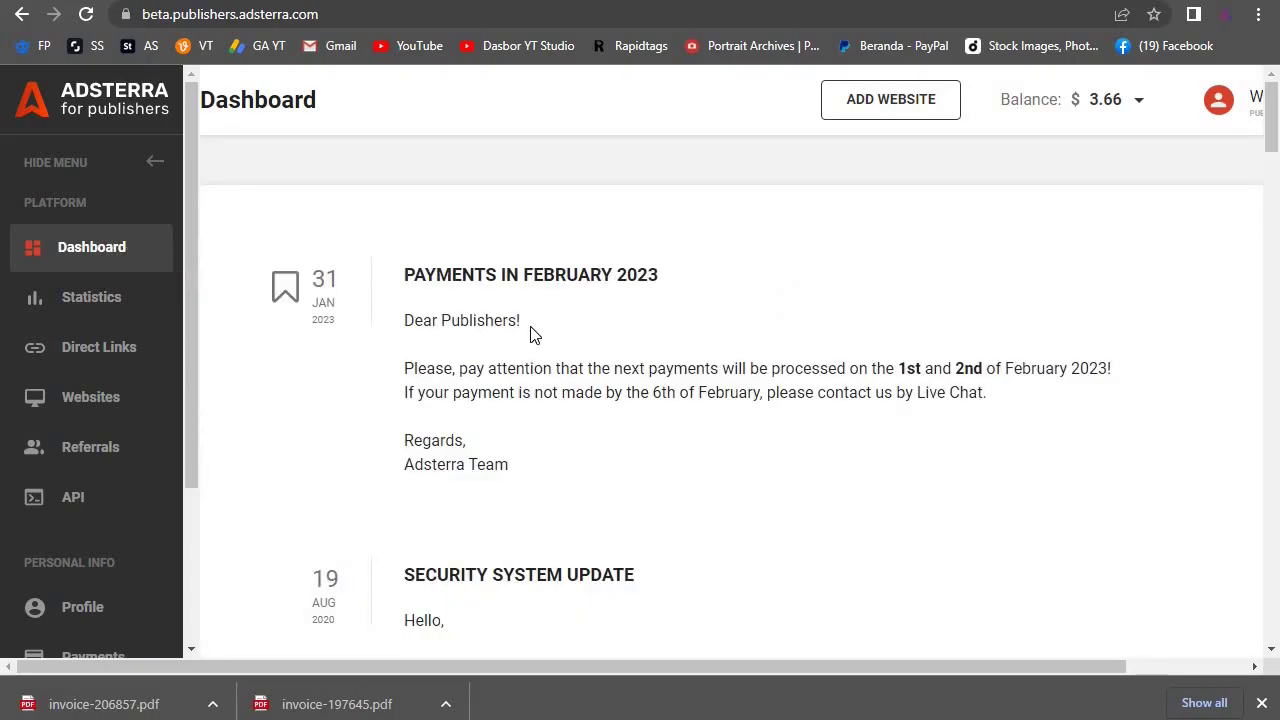
scroll(530, 335, down, 14)
scroll(530, 335, up, 15)
drag(405, 327, 535, 469)
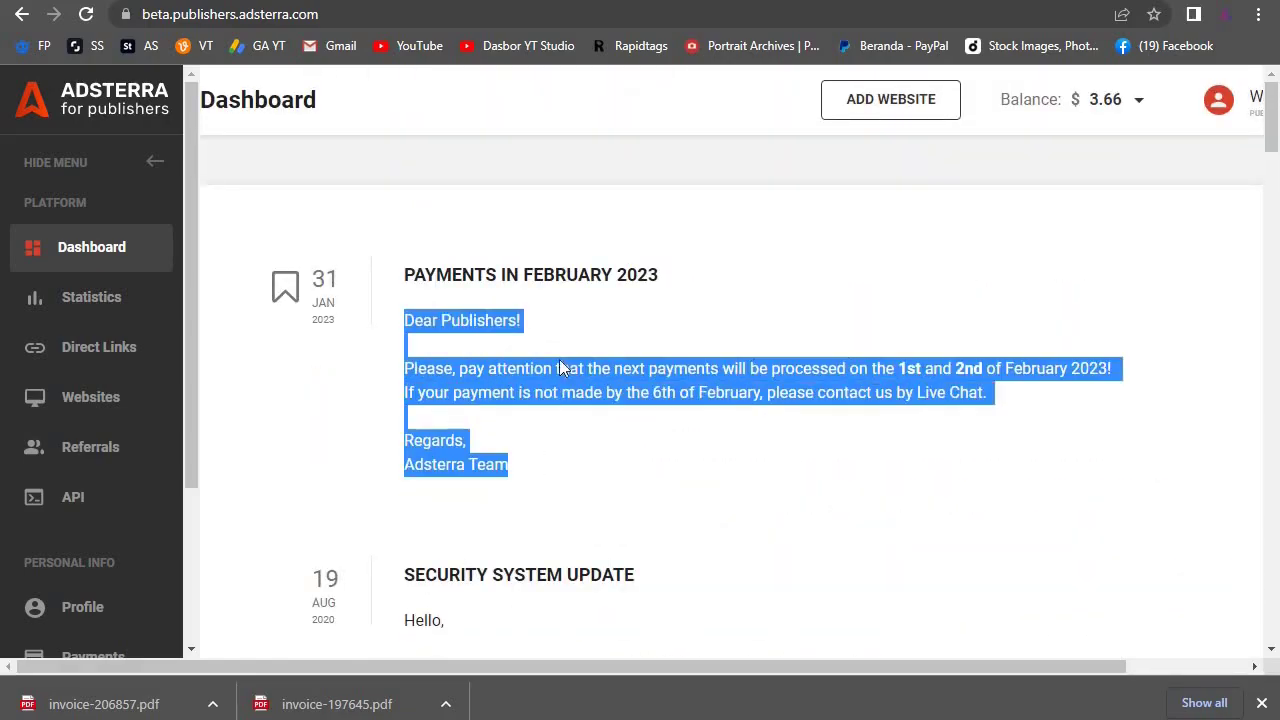
click(590, 325)
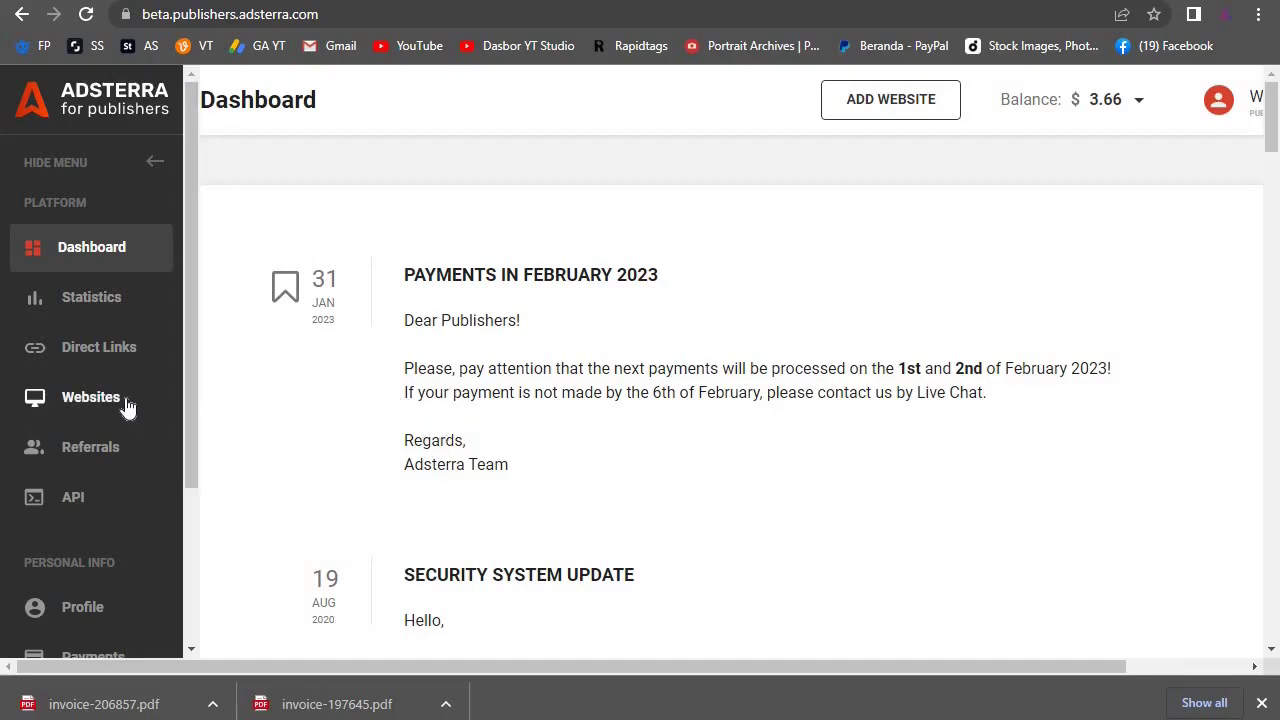
Step: Inspect the account balance breakdown of earned, paid, adjustment and referral amounts, then close it
click(1139, 106)
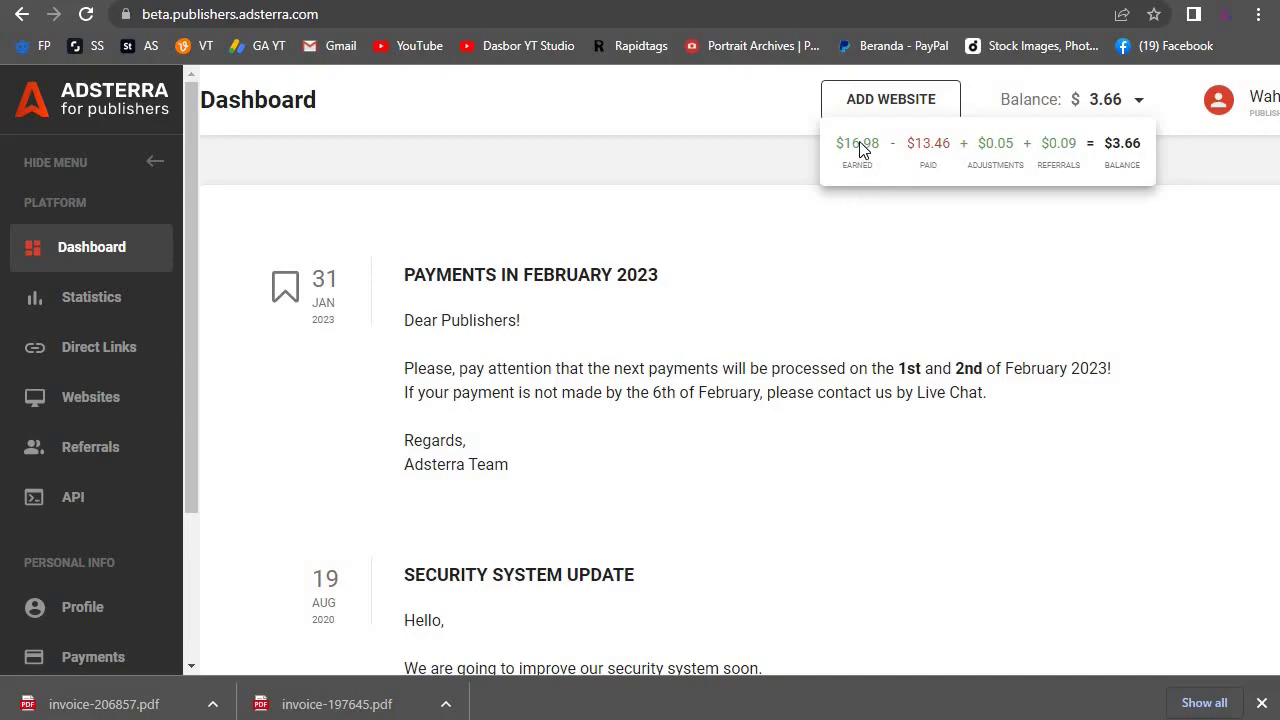
click(991, 240)
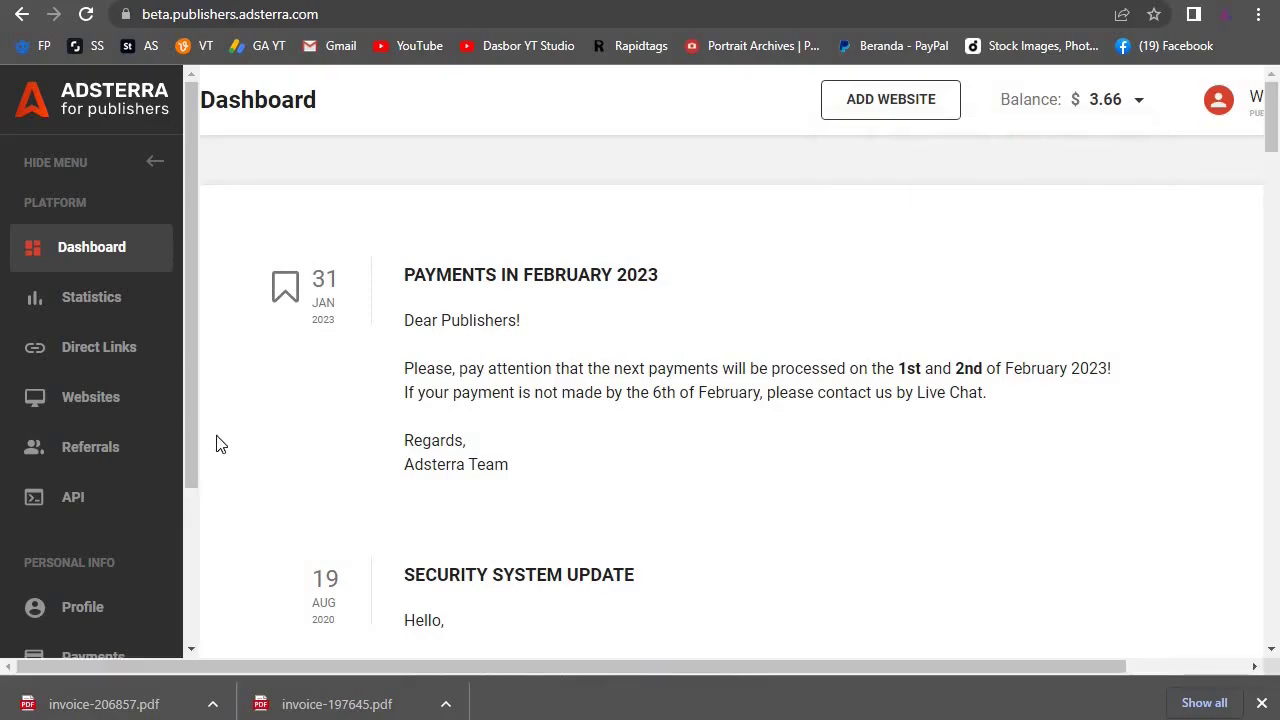
click(1146, 104)
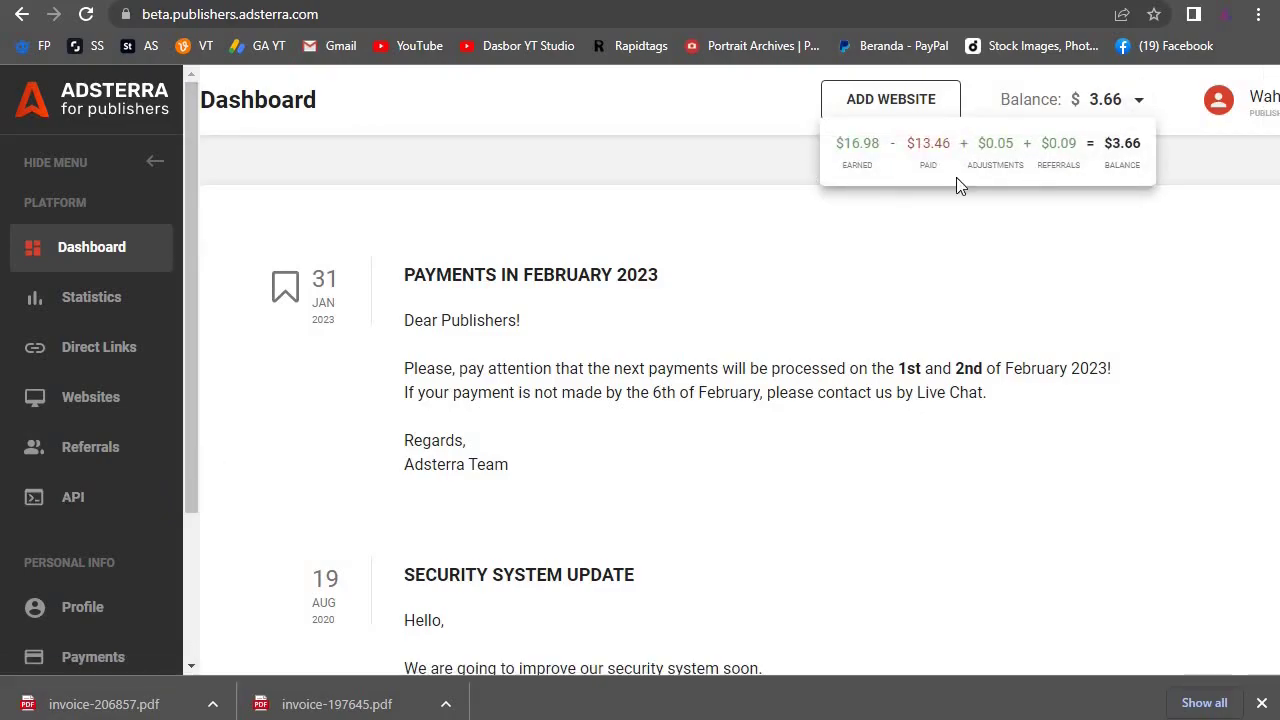
click(1134, 280)
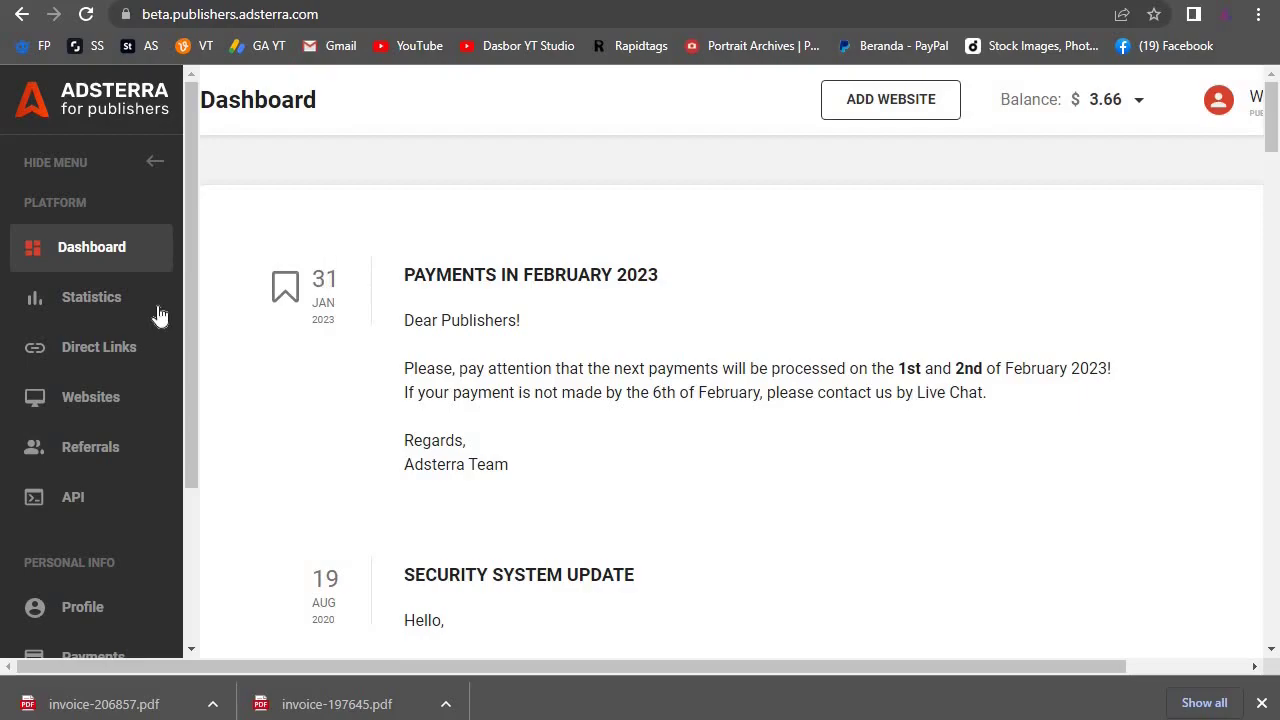
Step: Open the Adsterra Websites page and review the registered sites with their approval status
click(109, 400)
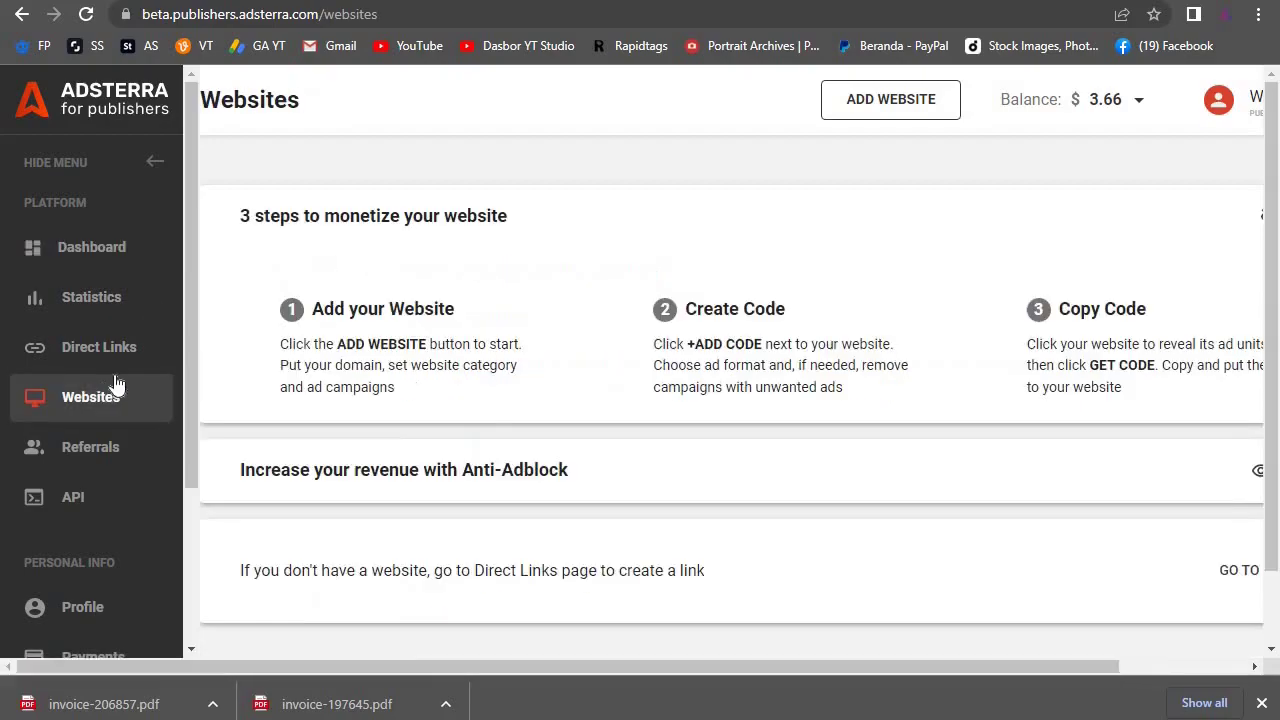
scroll(506, 372, down, 3)
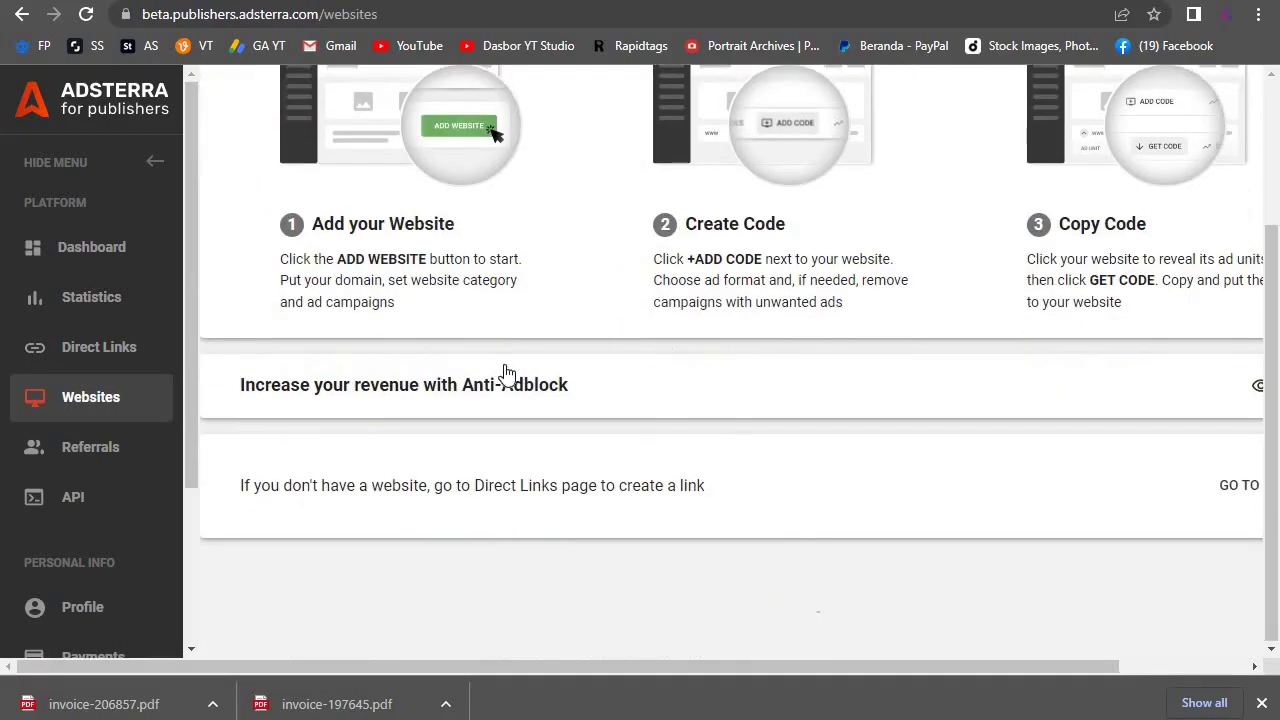
scroll(506, 372, down, 7)
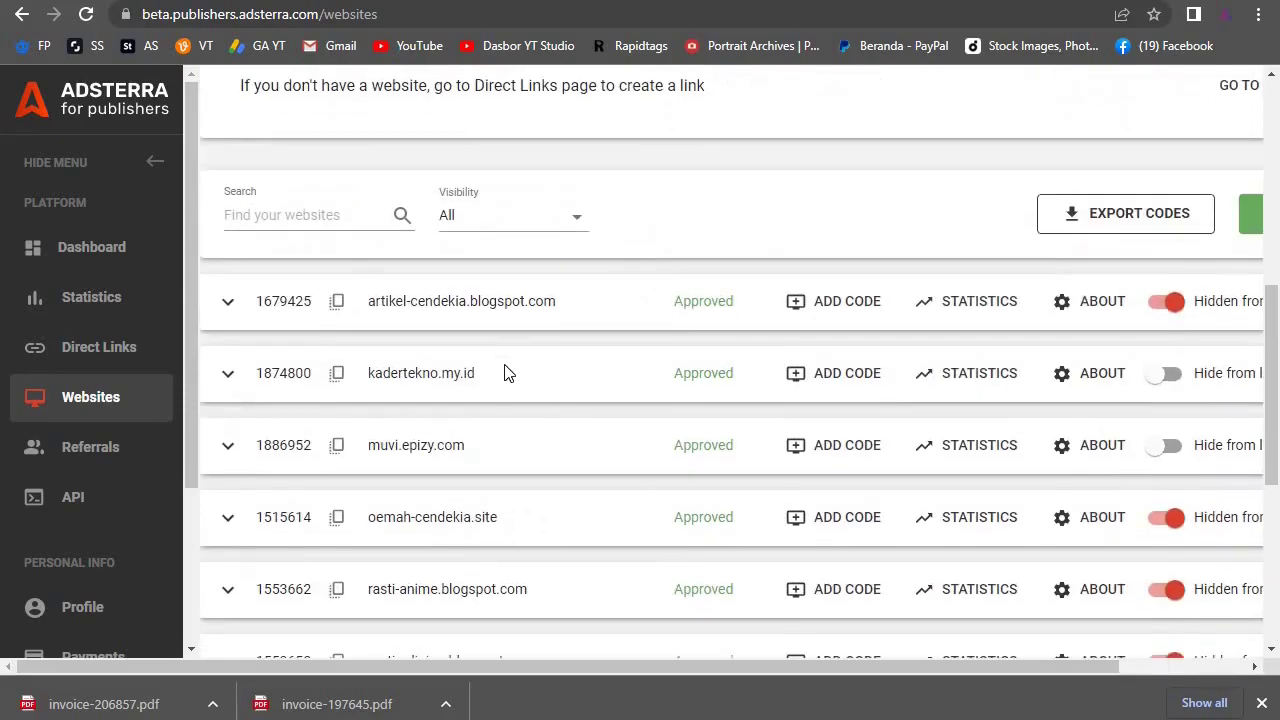
scroll(506, 372, down, 2)
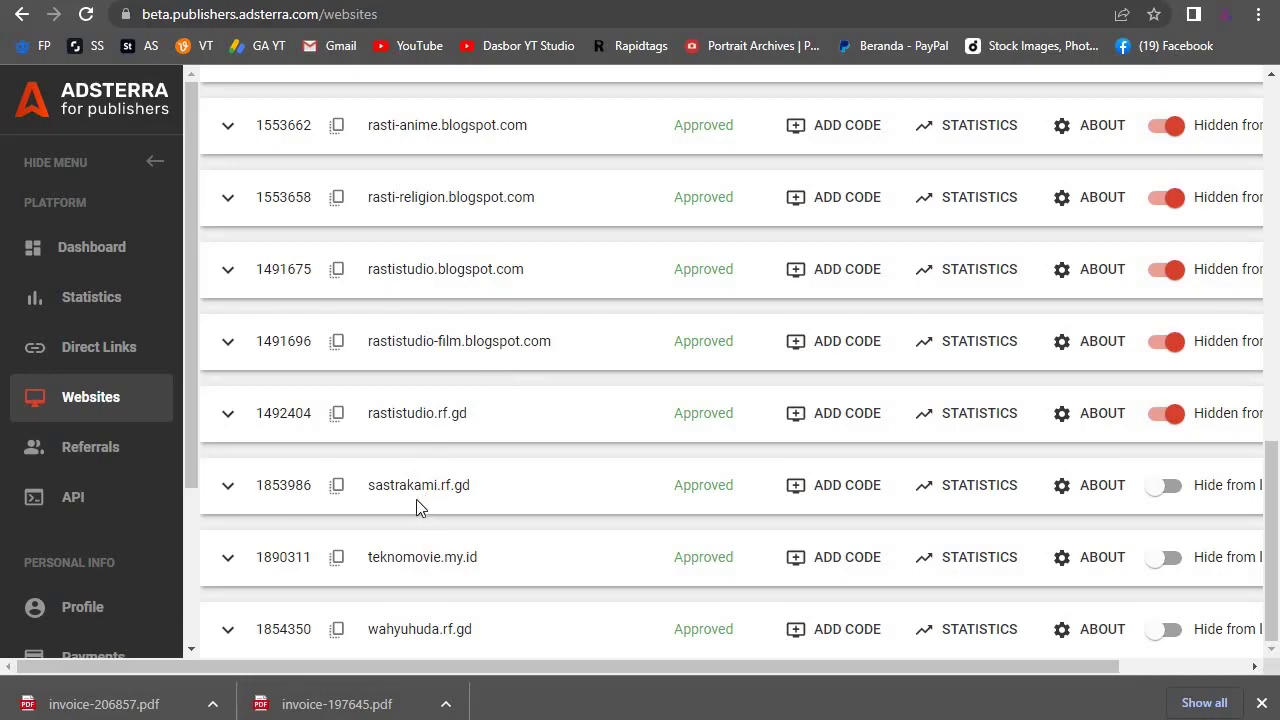
scroll(415, 505, up, 4)
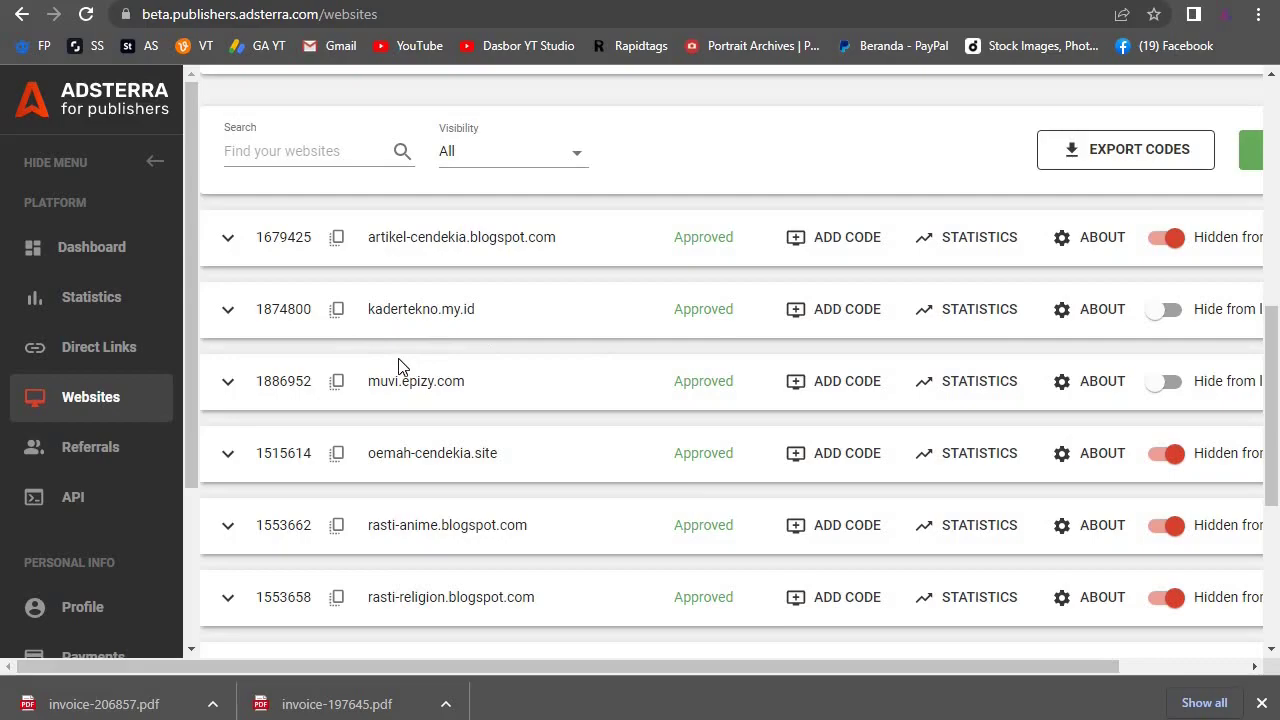
scroll(491, 326, down, 4)
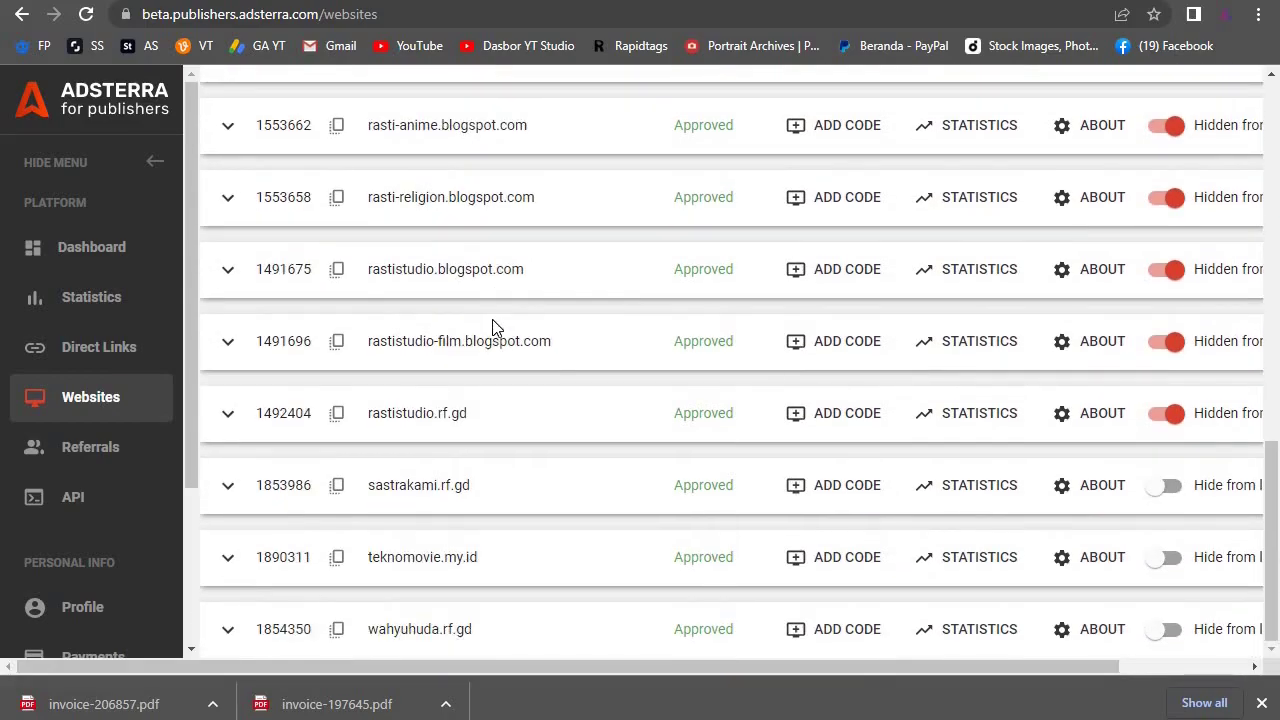
scroll(491, 326, up, 5)
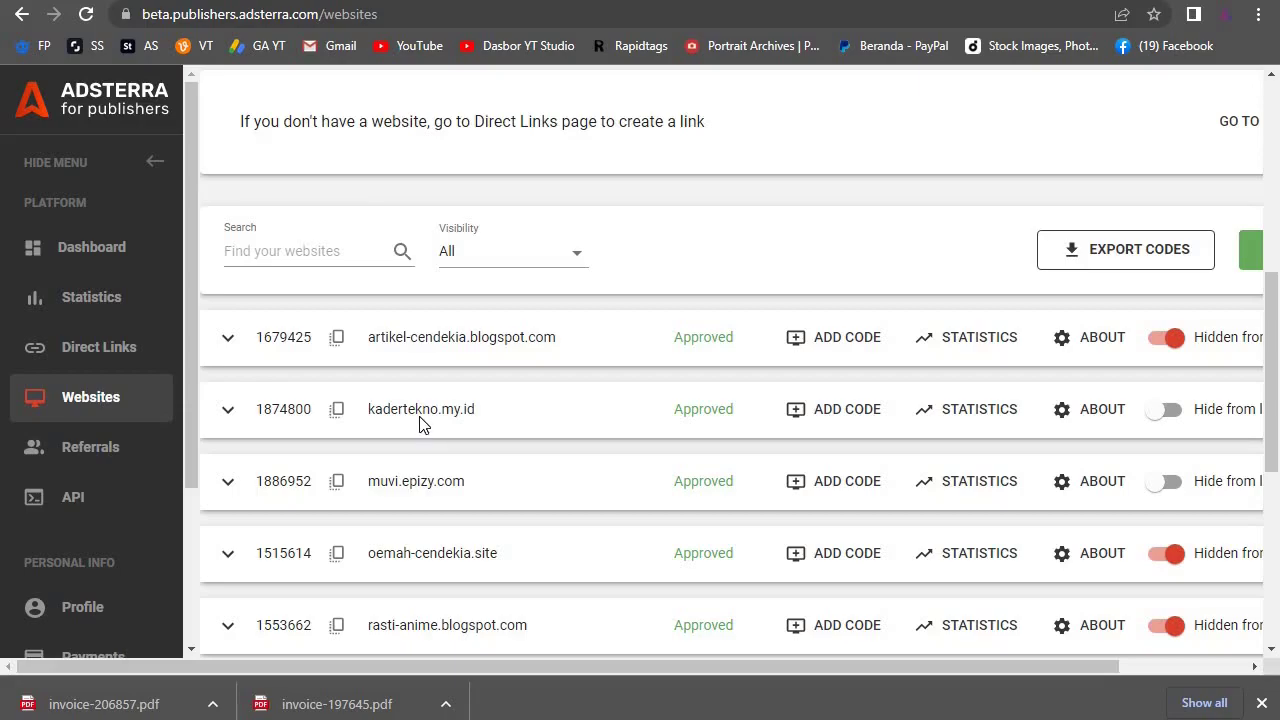
Step: Open the Adsterra Referrals page and review the daily referral statistics for February 1st to February 7th
scroll(419, 425, up, 7)
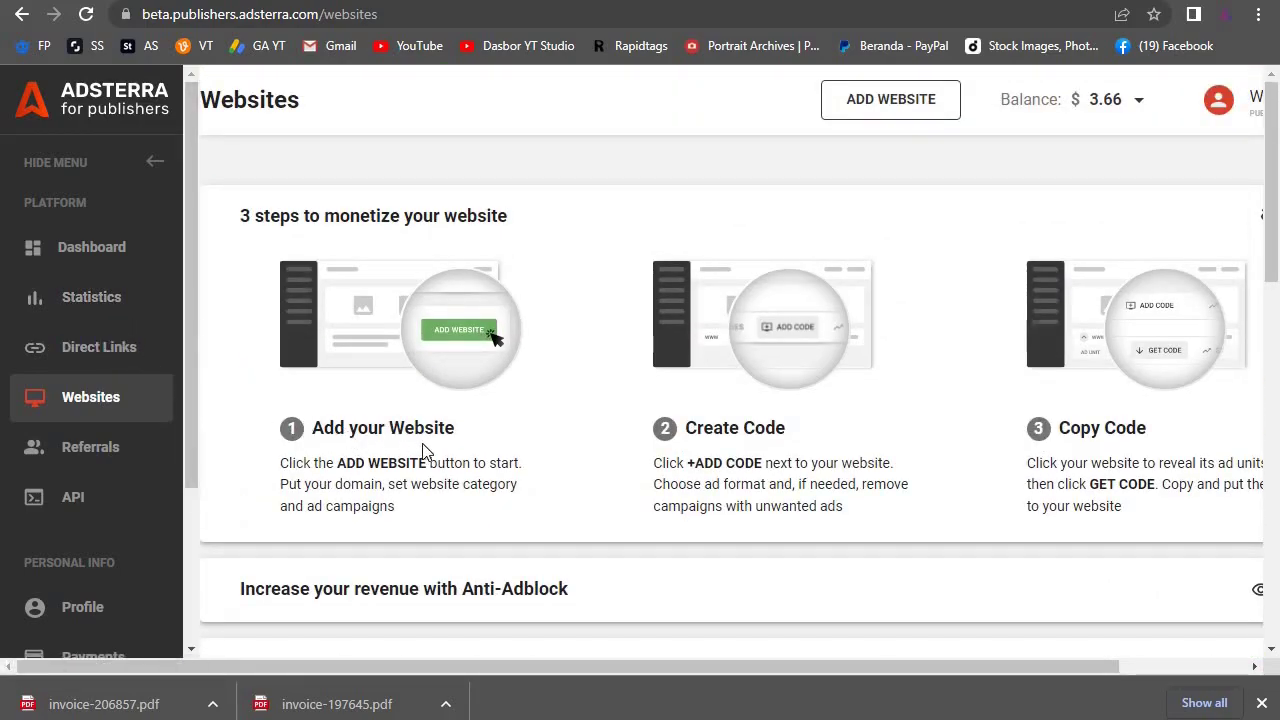
scroll(103, 406, down, 2)
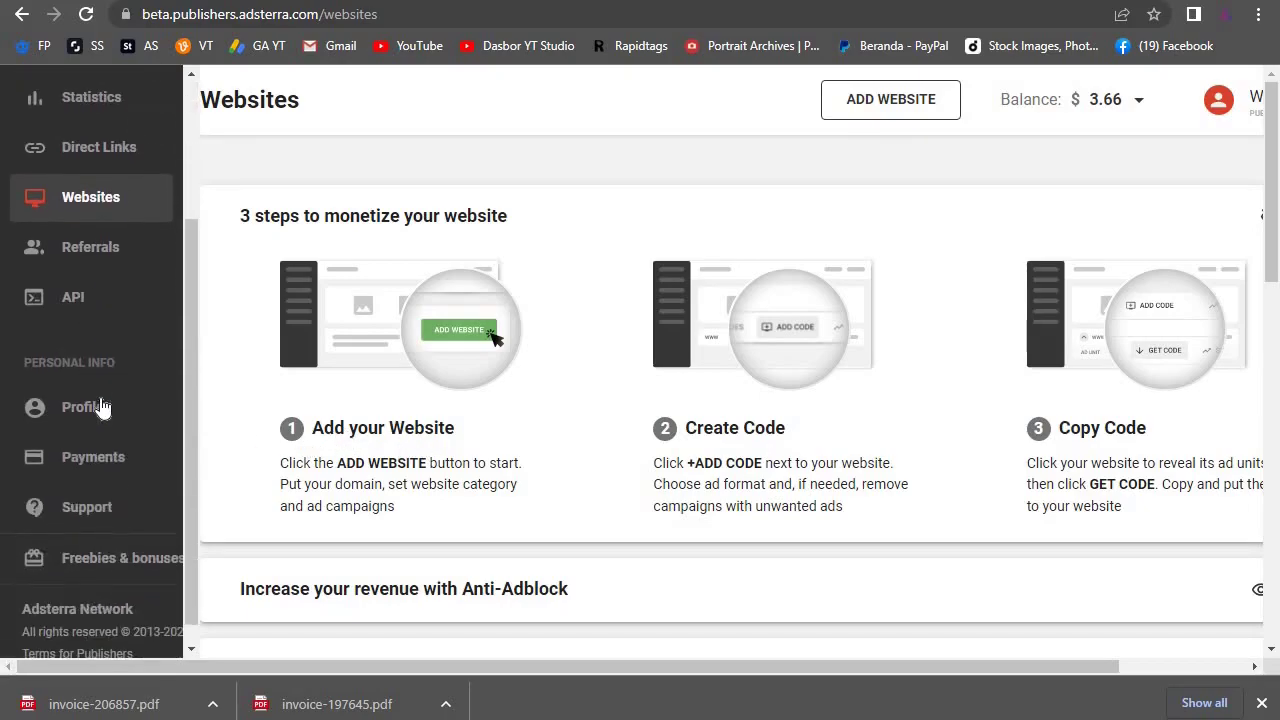
click(107, 229)
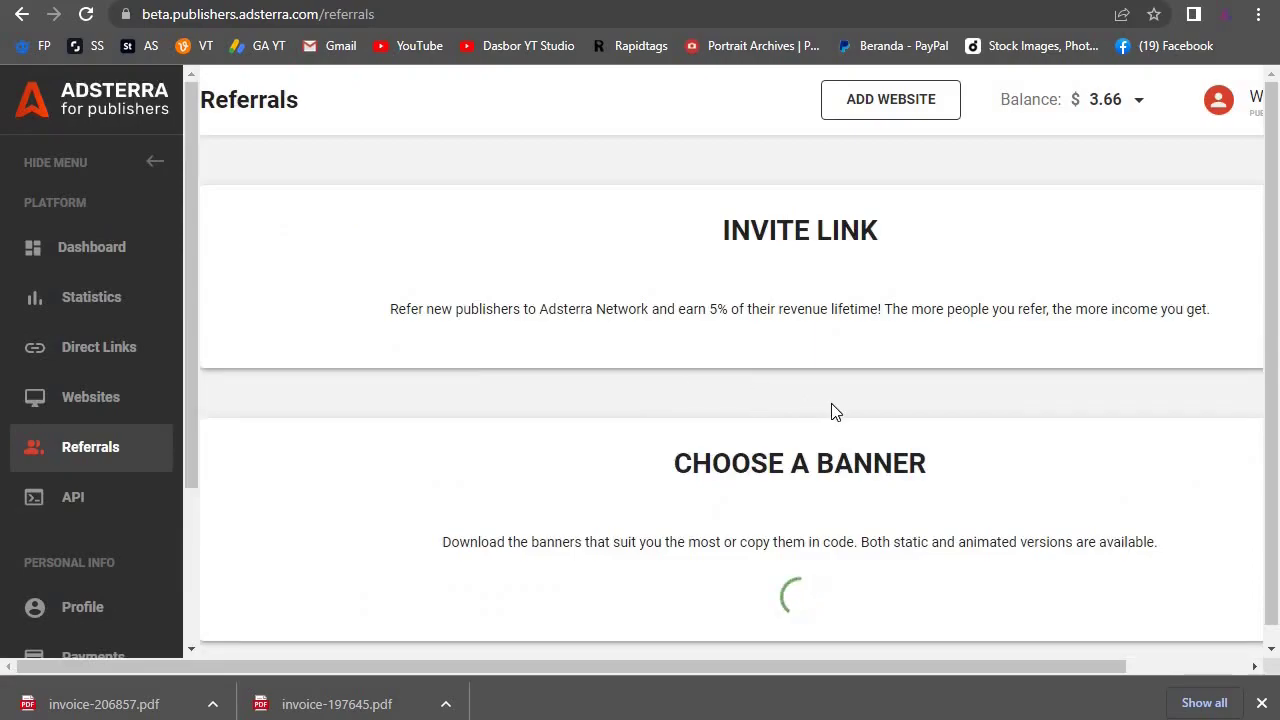
scroll(836, 412, down, 3)
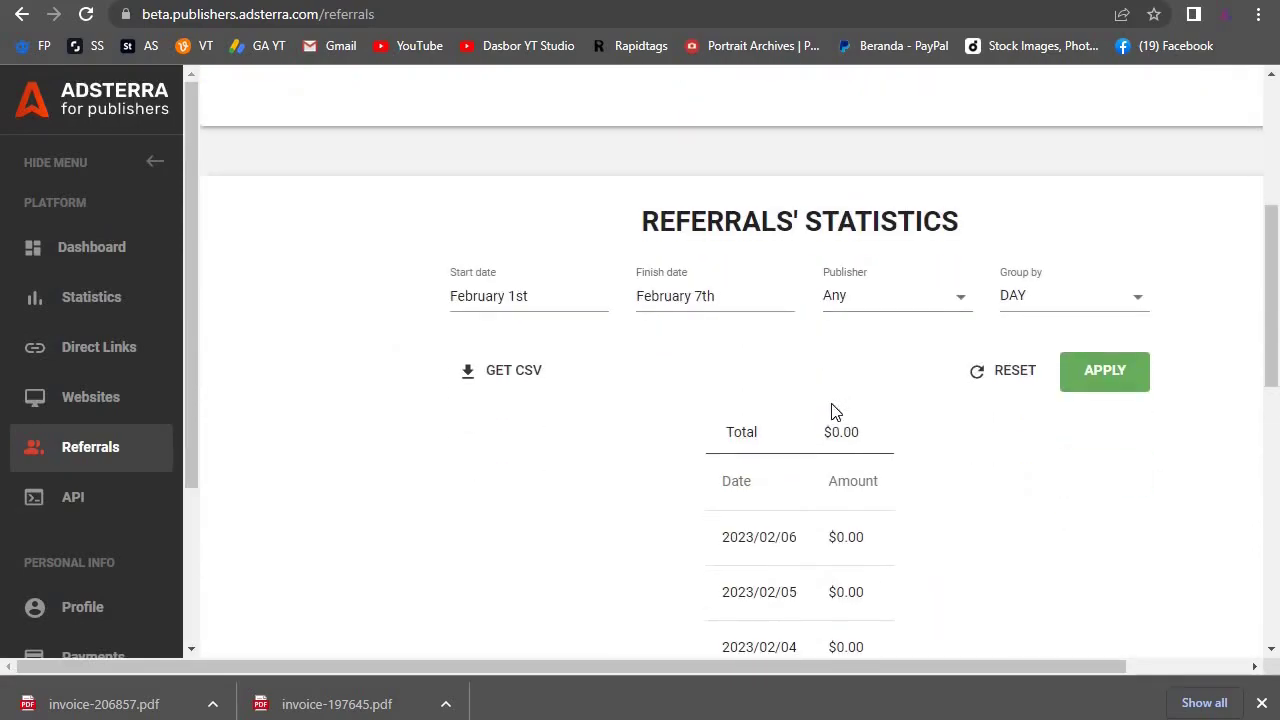
scroll(835, 412, down, 4)
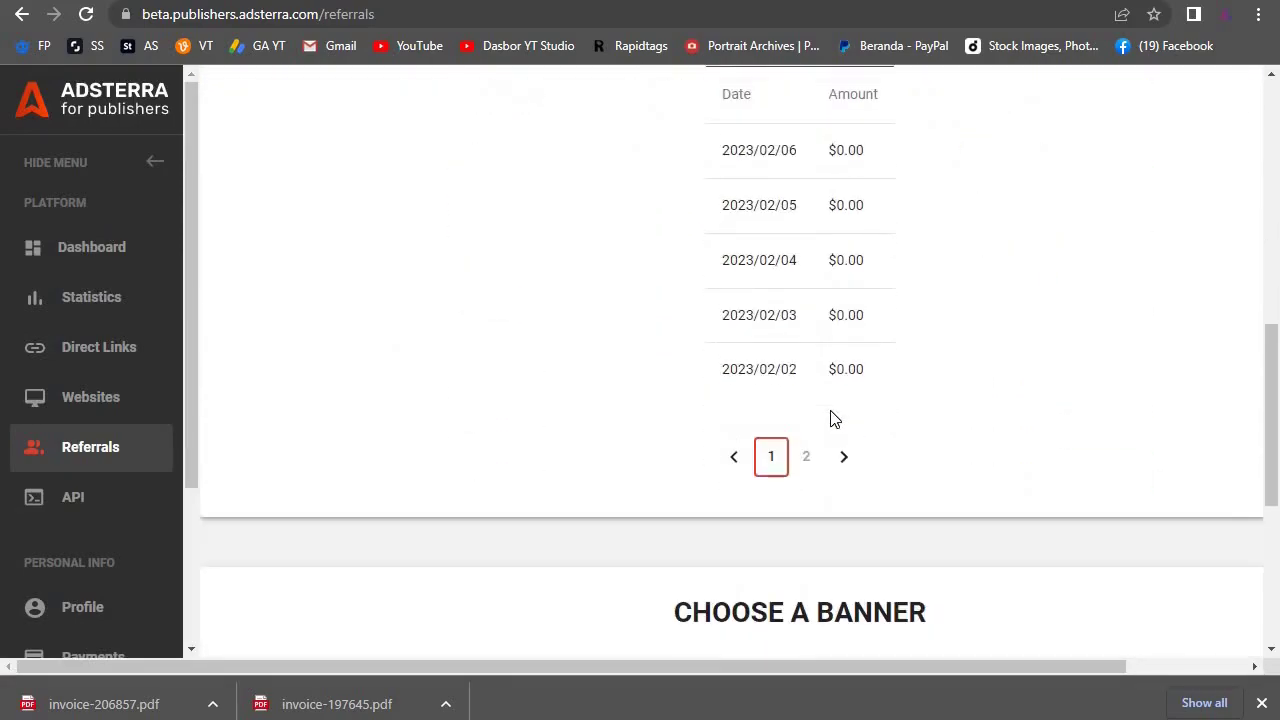
scroll(835, 418, up, 4)
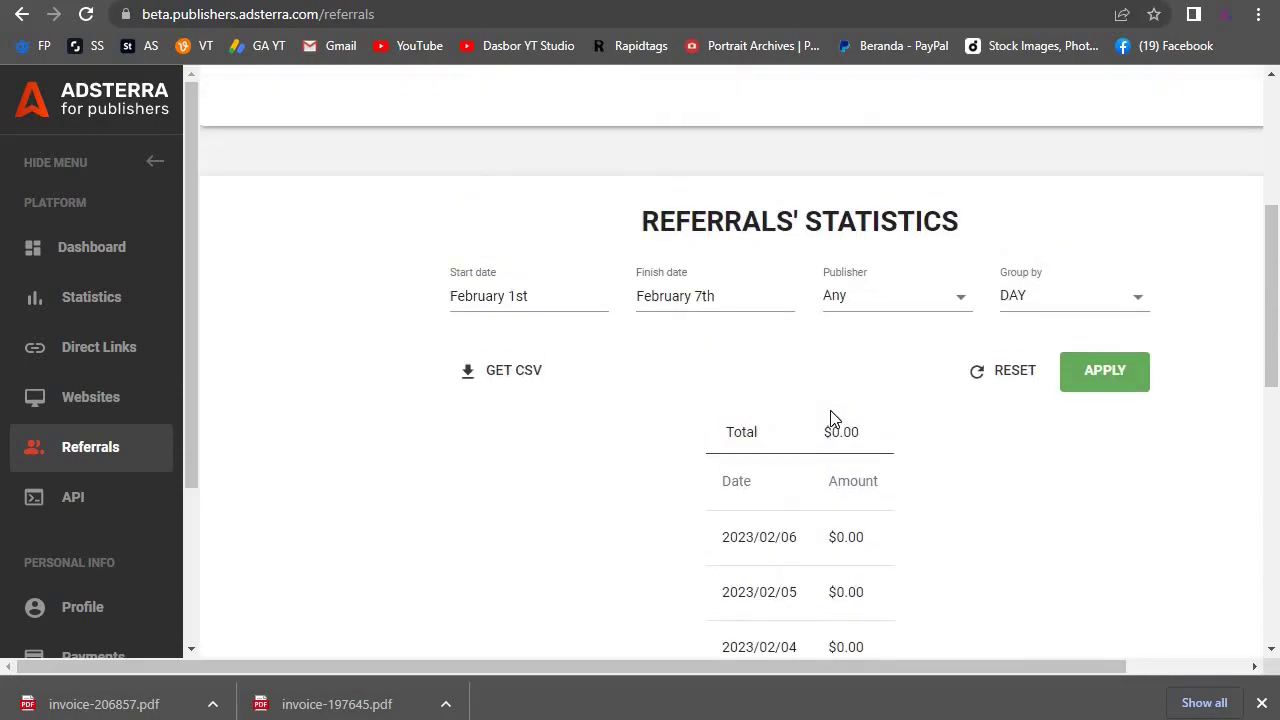
scroll(830, 418, down, 3)
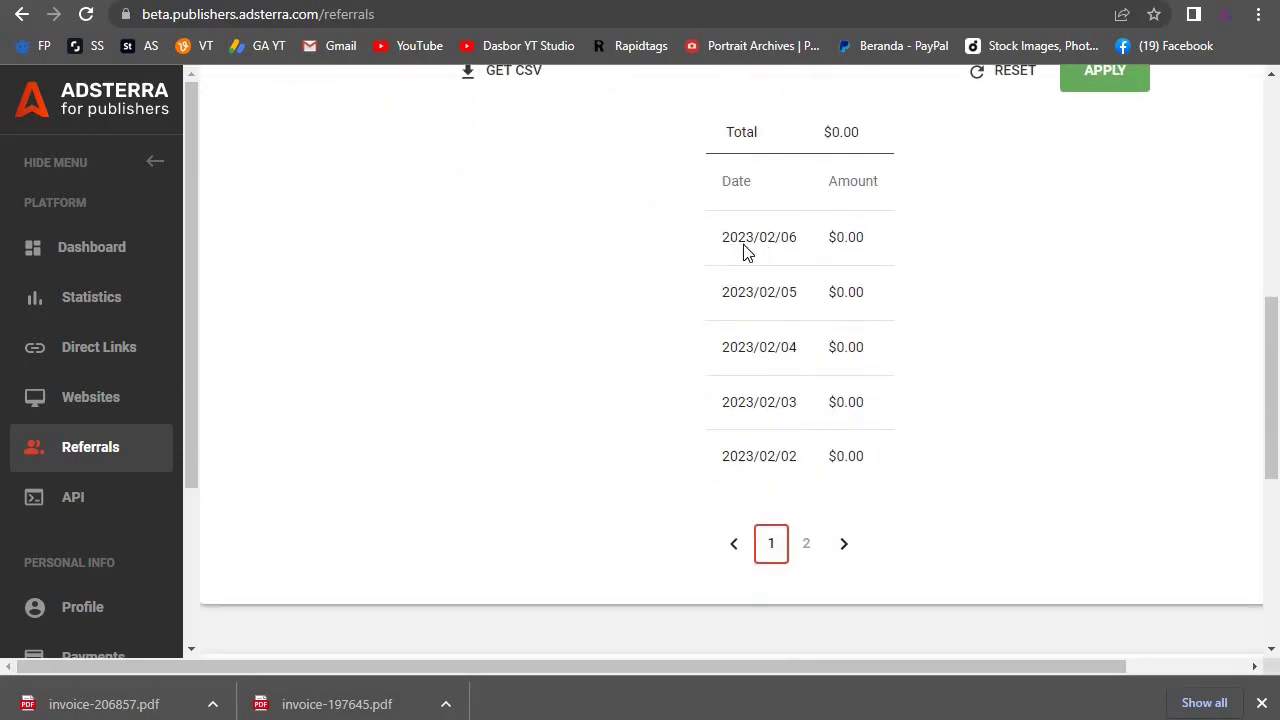
Step: Open the Payments page and review each payout method's minimum amount and fee, plus the payments history
scroll(75, 475, down, 2)
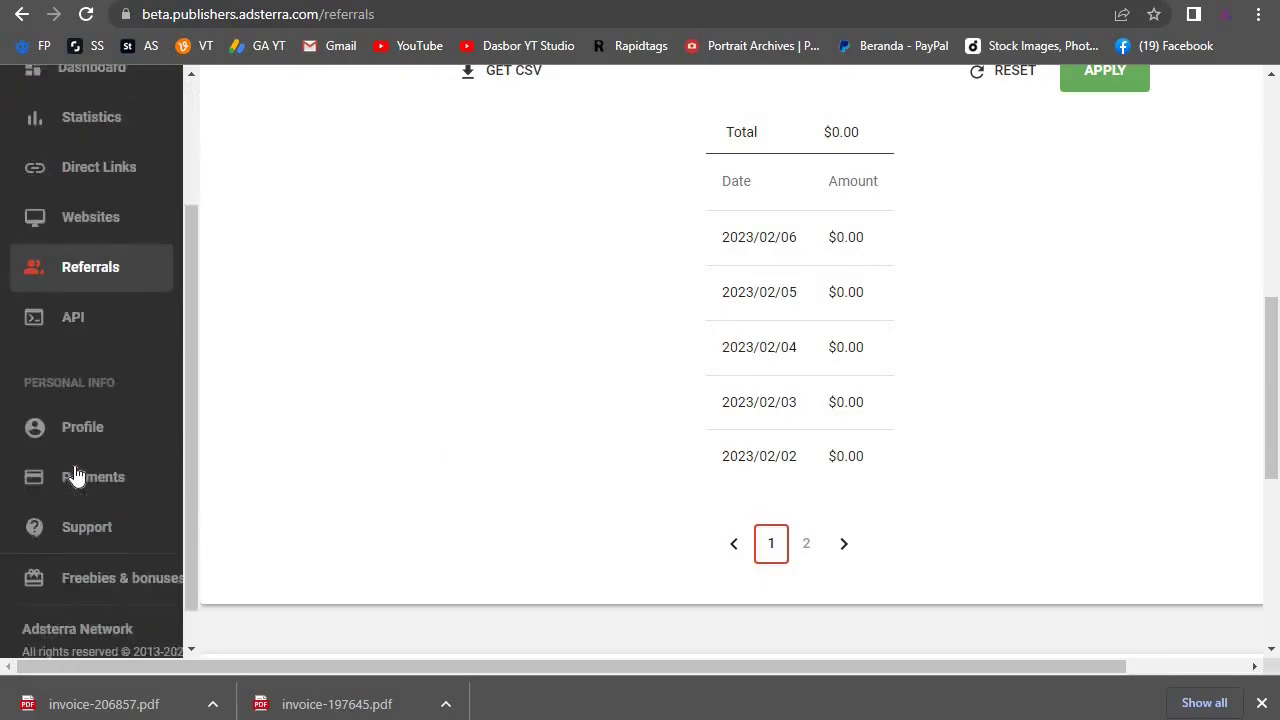
click(80, 470)
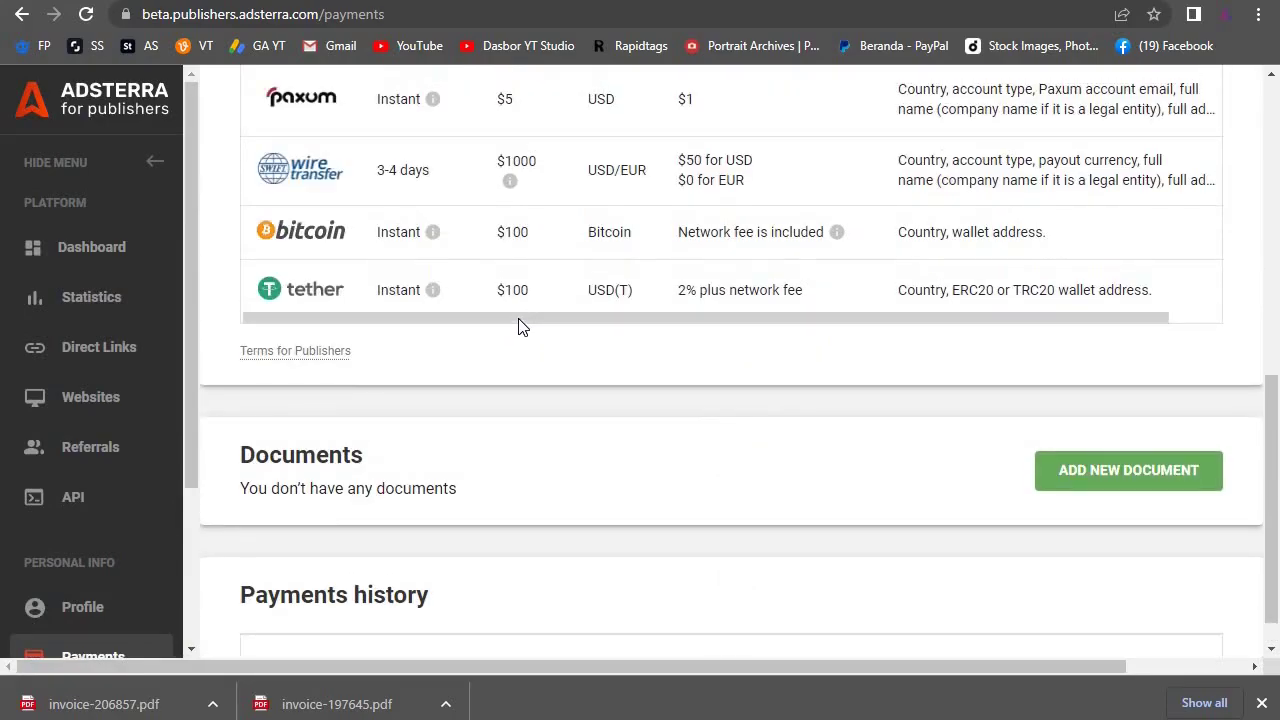
scroll(417, 397, up, 3)
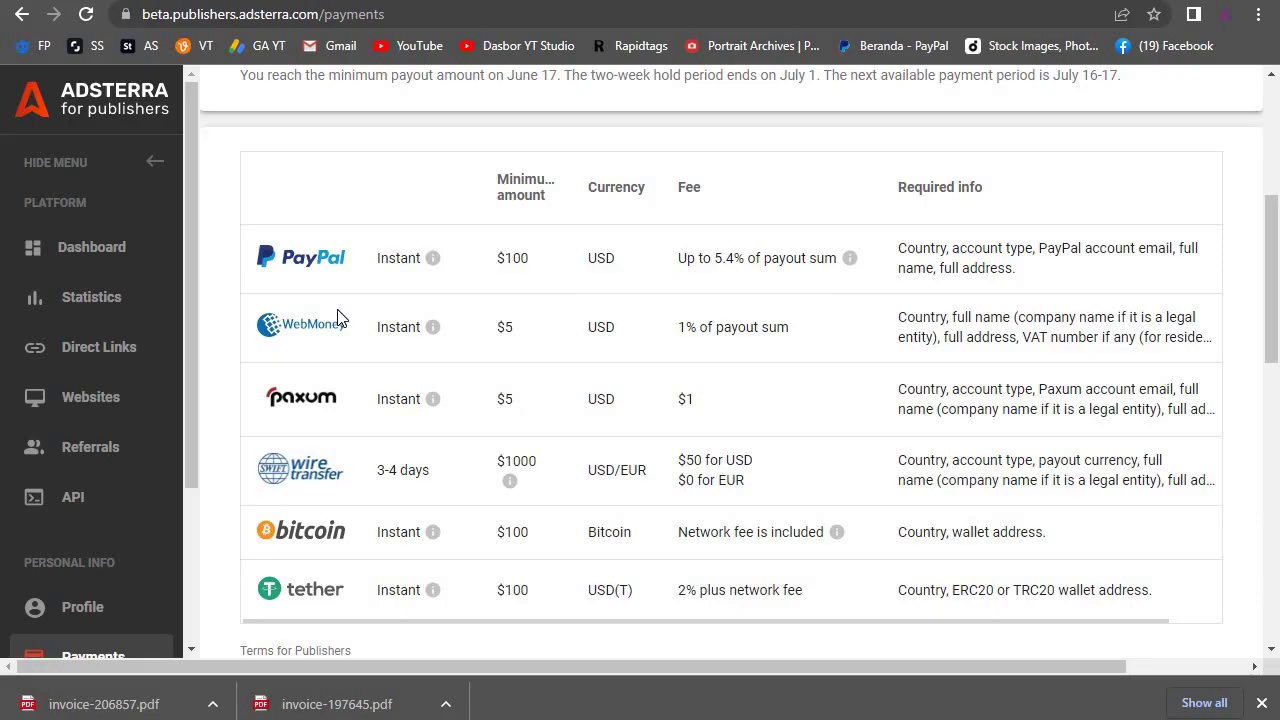
scroll(338, 317, down, 3)
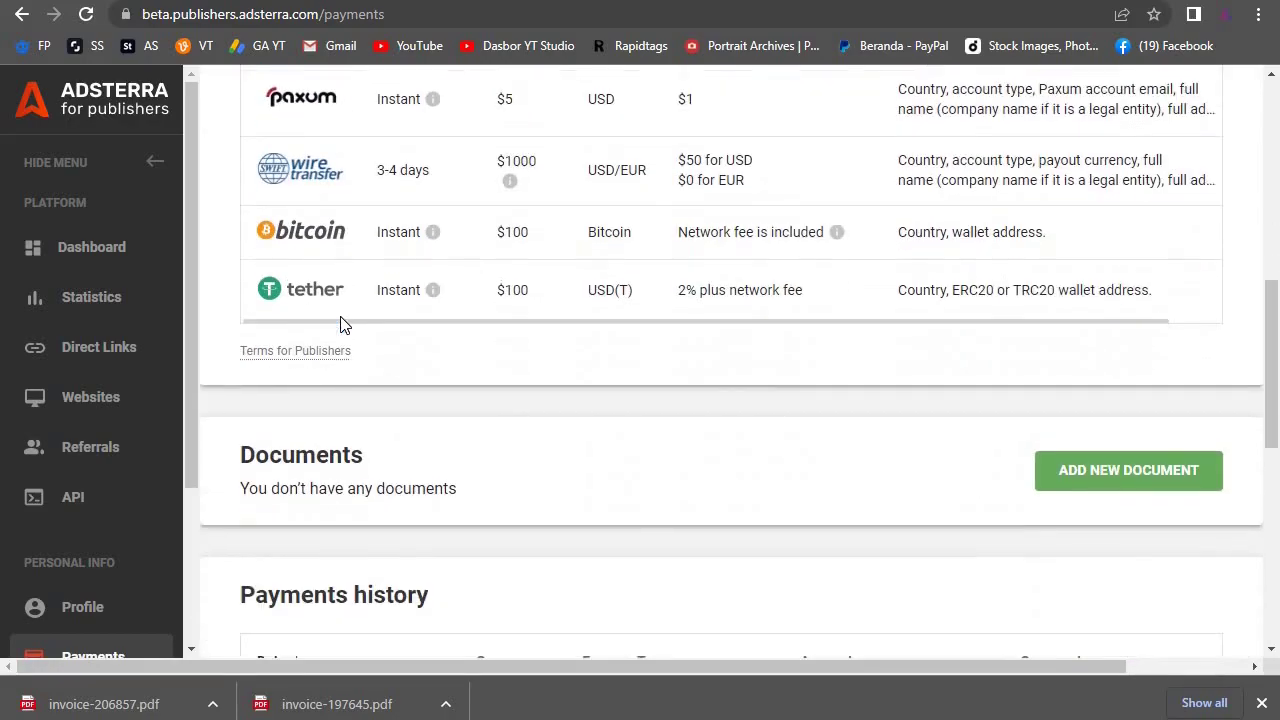
scroll(340, 322, up, 2)
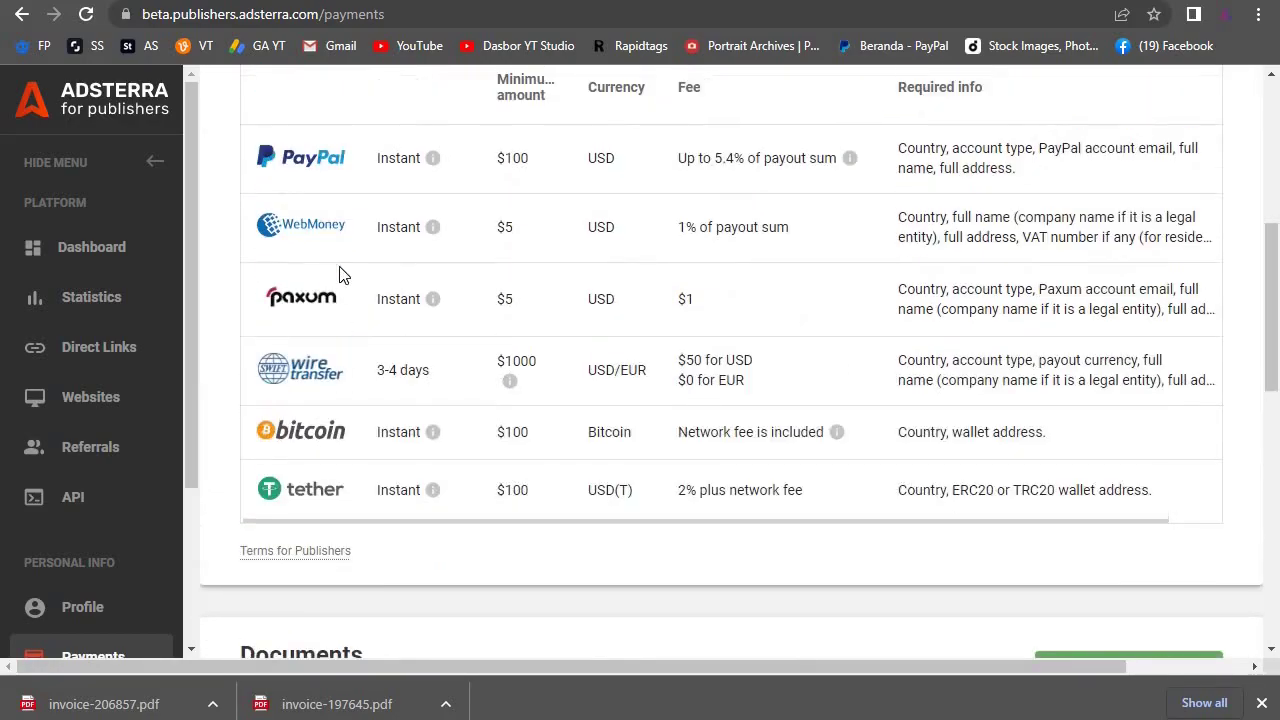
scroll(350, 330, down, 7)
scroll(470, 425, down, 2)
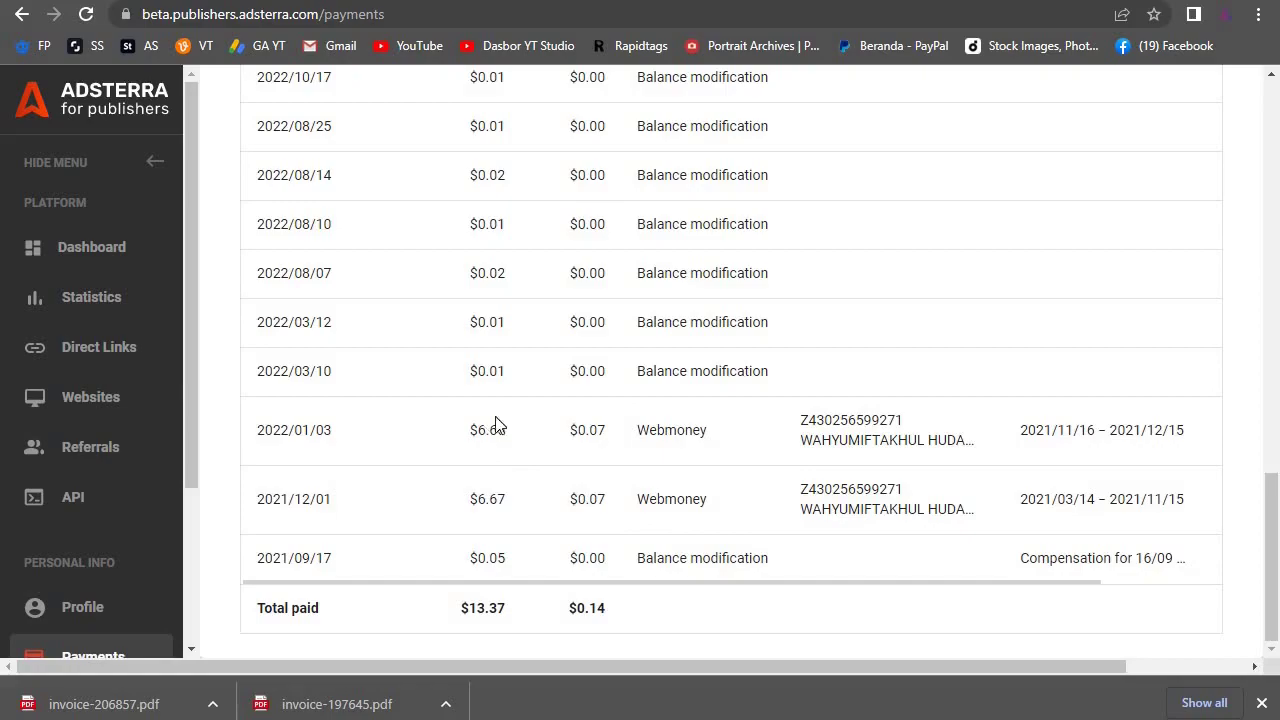
Step: View the downloaded invoice-206857.pdf and read its date, description and amount
click(337, 704)
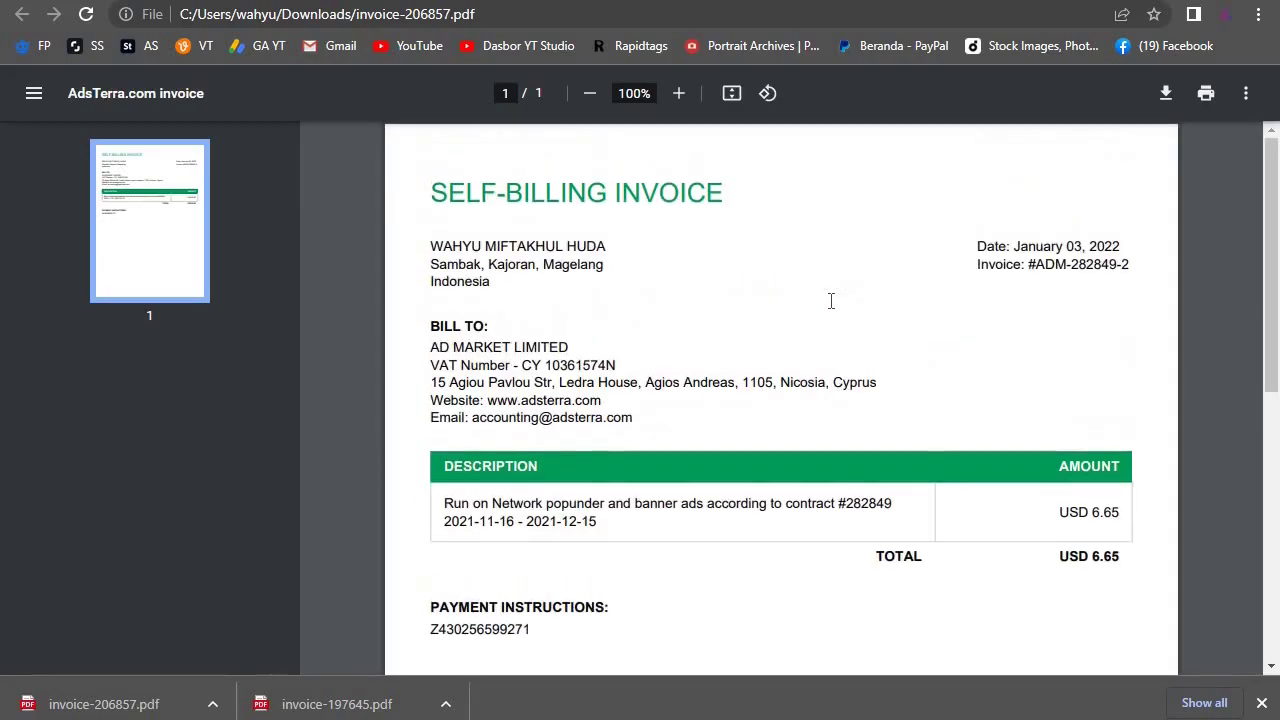
scroll(830, 300, down, 3)
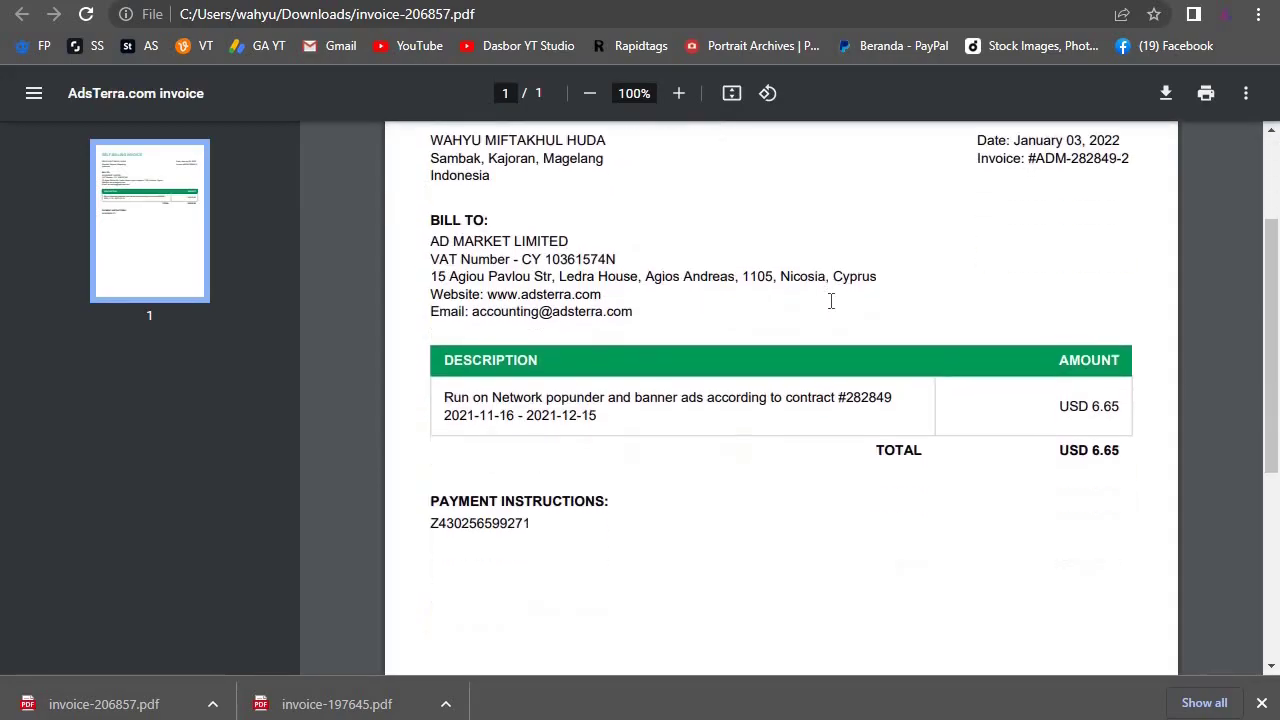
scroll(830, 300, up, 3)
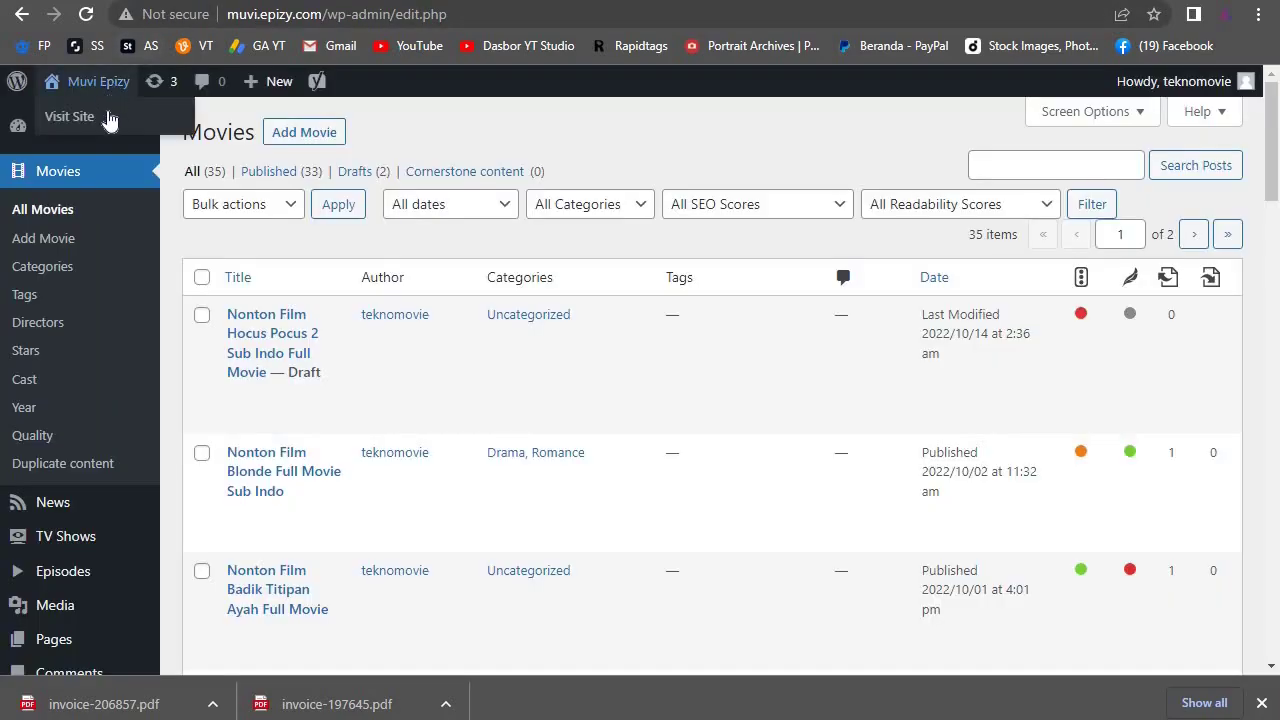
Step: Switch to the WordPress admin, open the public Muvi Epizy site in a new tab and look over its homepage
right_click(112, 117)
click(175, 125)
click(69, 116)
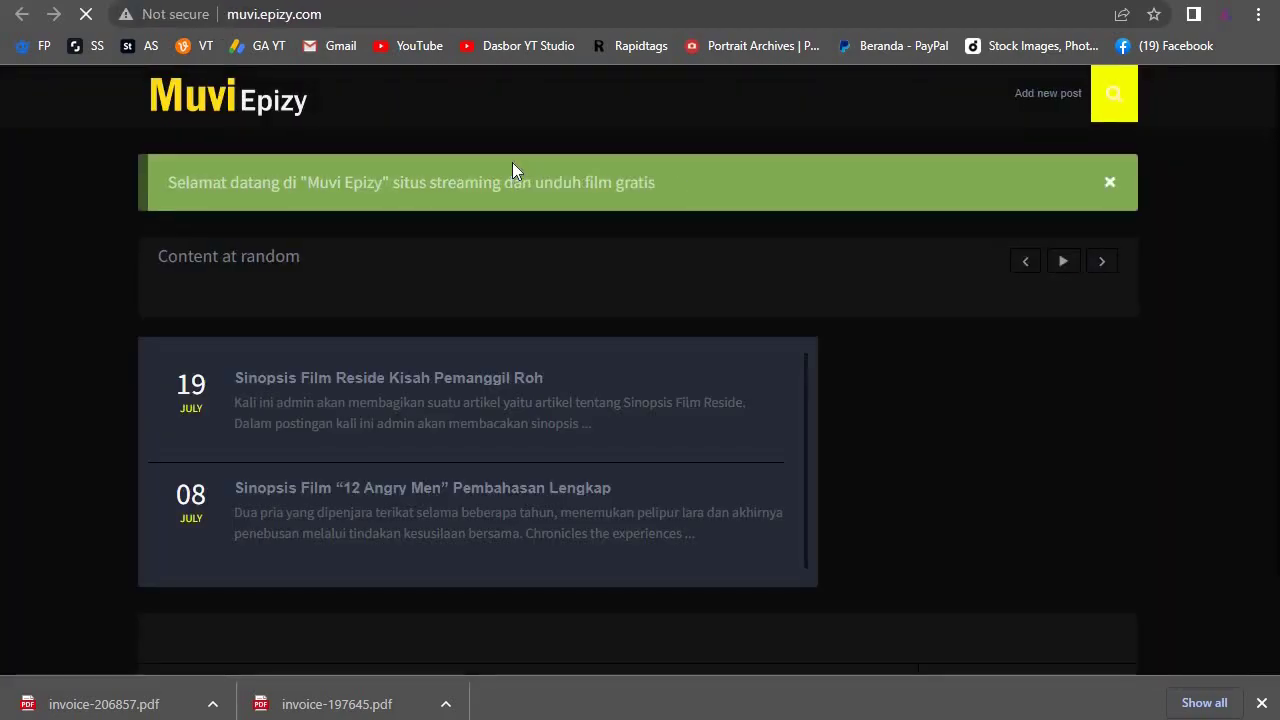
scroll(512, 170, down, 3)
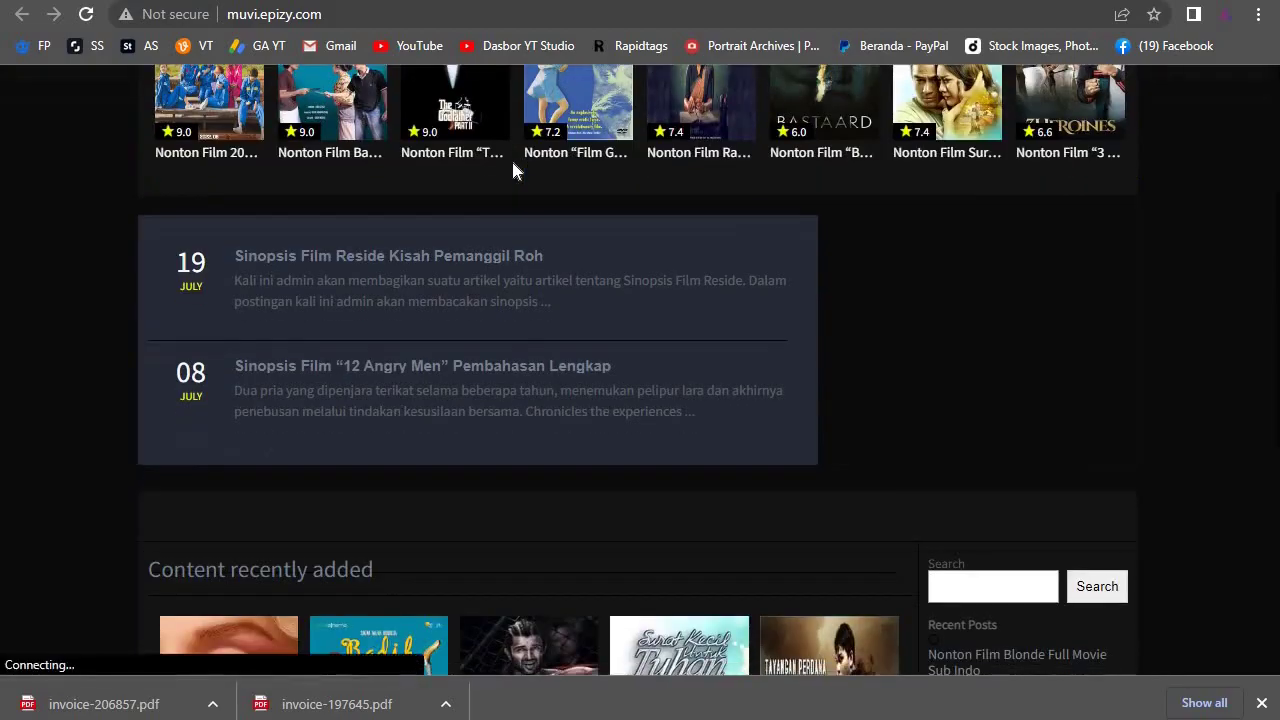
scroll(511, 165, up, 5)
Step: Check the downloaded invoice-197645.pdf, return to the Adsterra Payments page and read the payment rules and minimum payout amounts
click(337, 704)
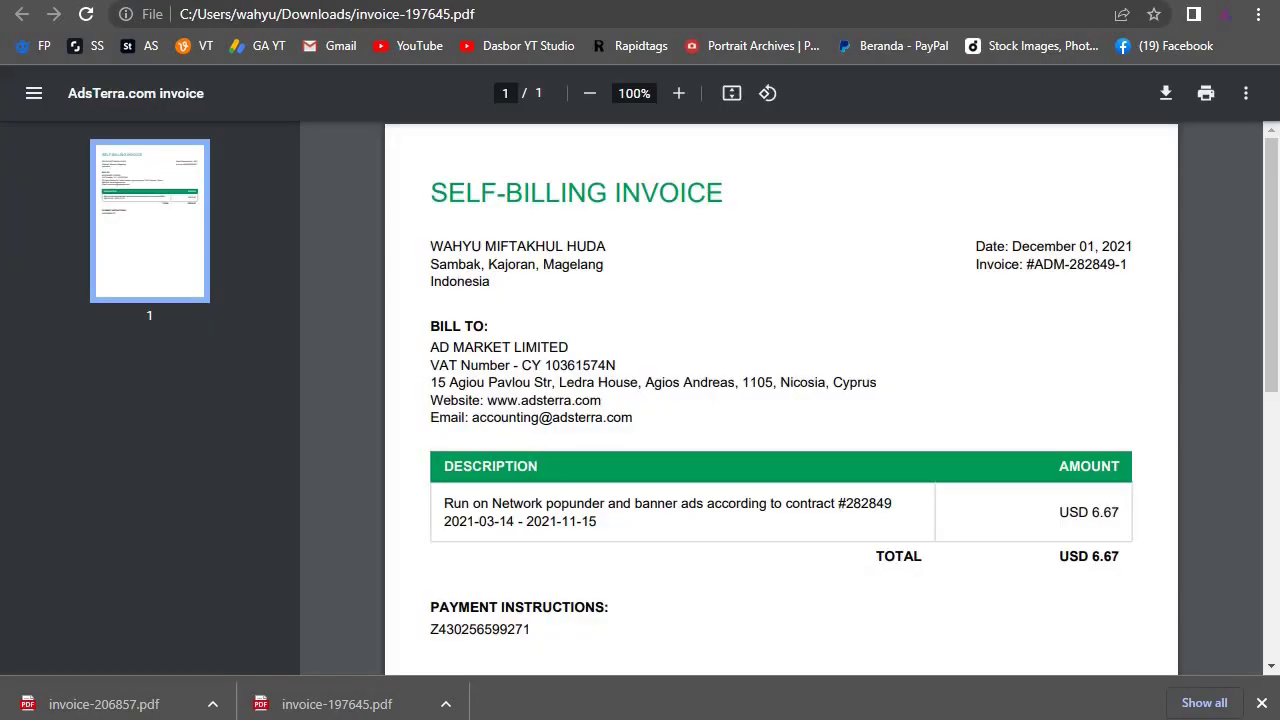
key(ctrl+w)
scroll(445, 400, up, 8)
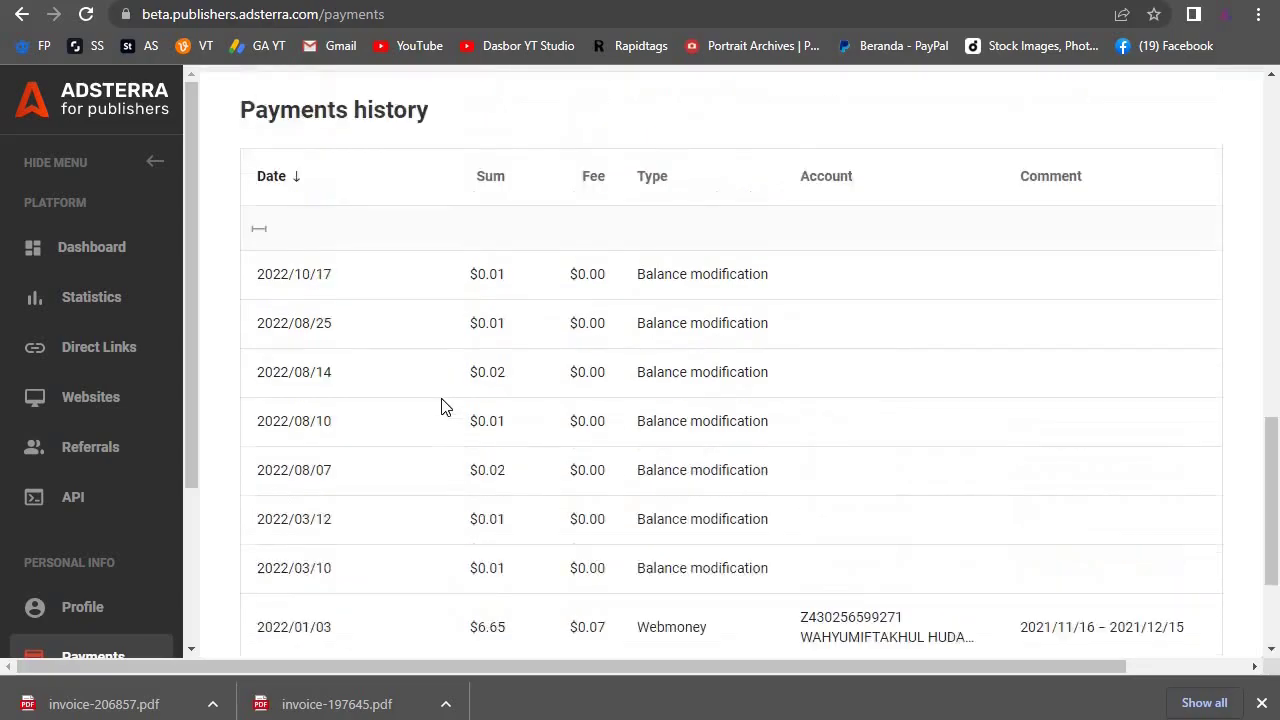
scroll(445, 405, up, 10)
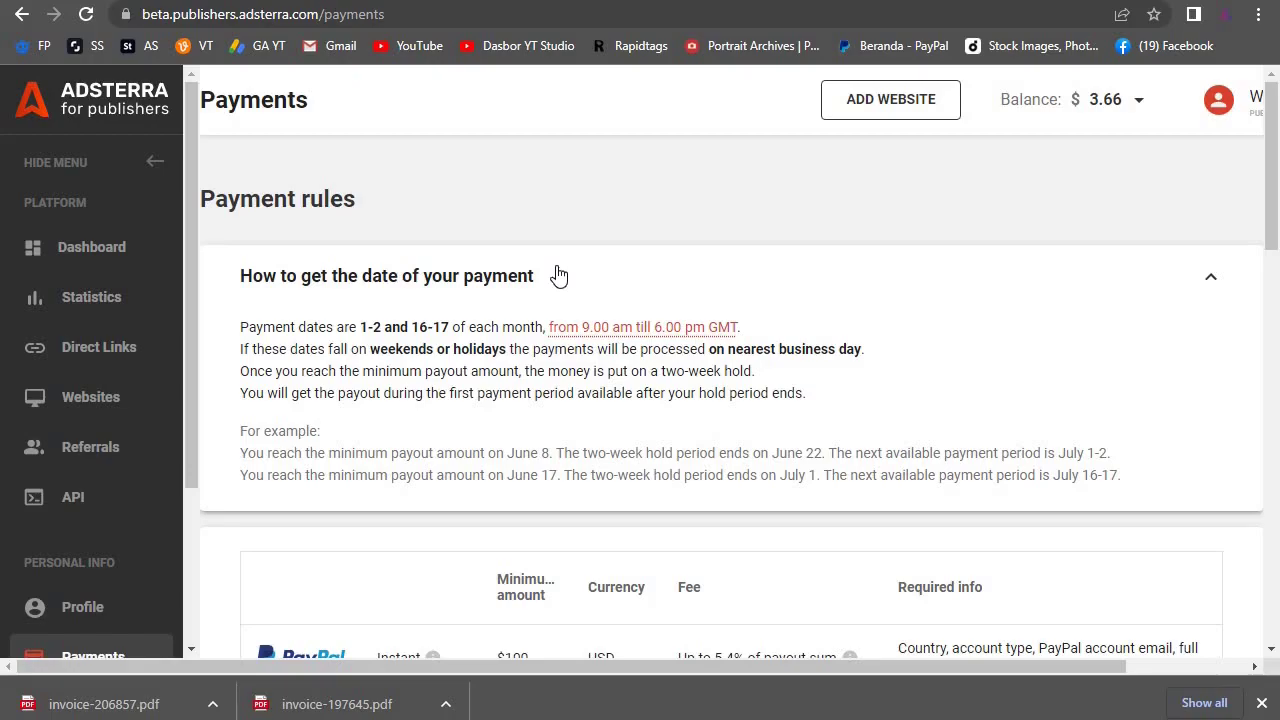
scroll(559, 276, down, 3)
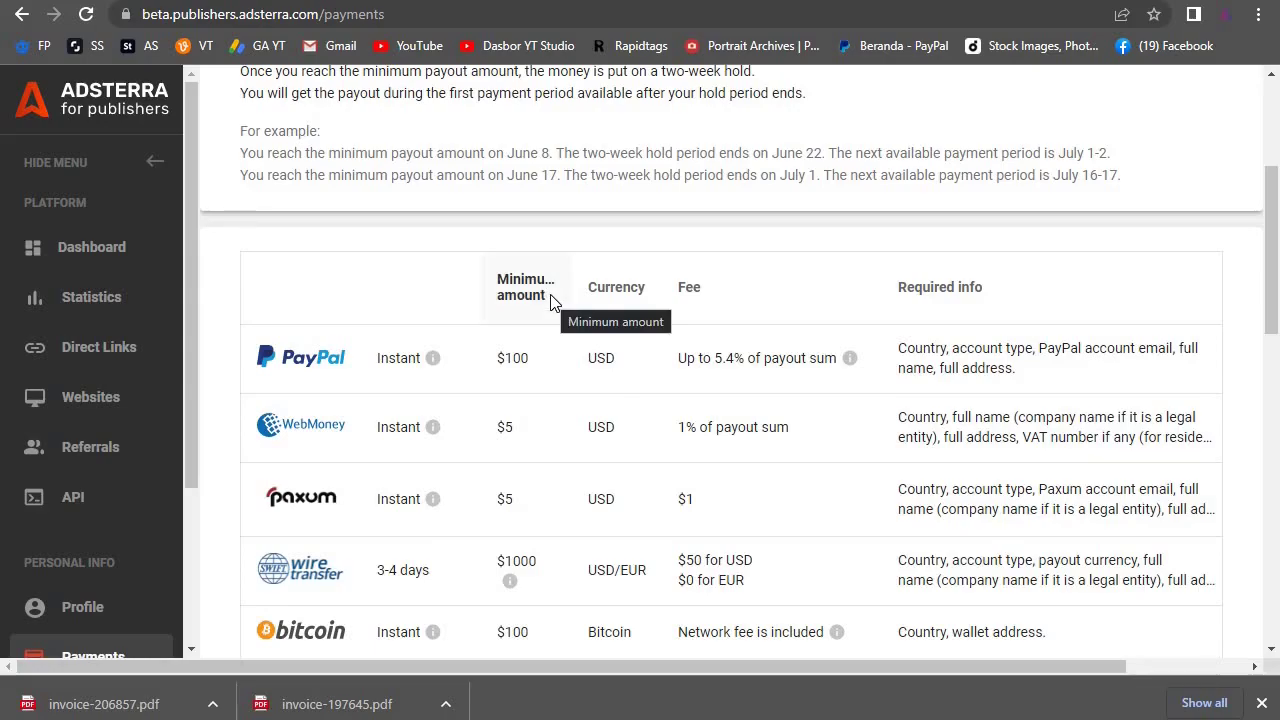
Step: Switch to the Muvi Epizy homepage and examine the ad banners placed among the random and recently added films
key(ctrl+Tab)
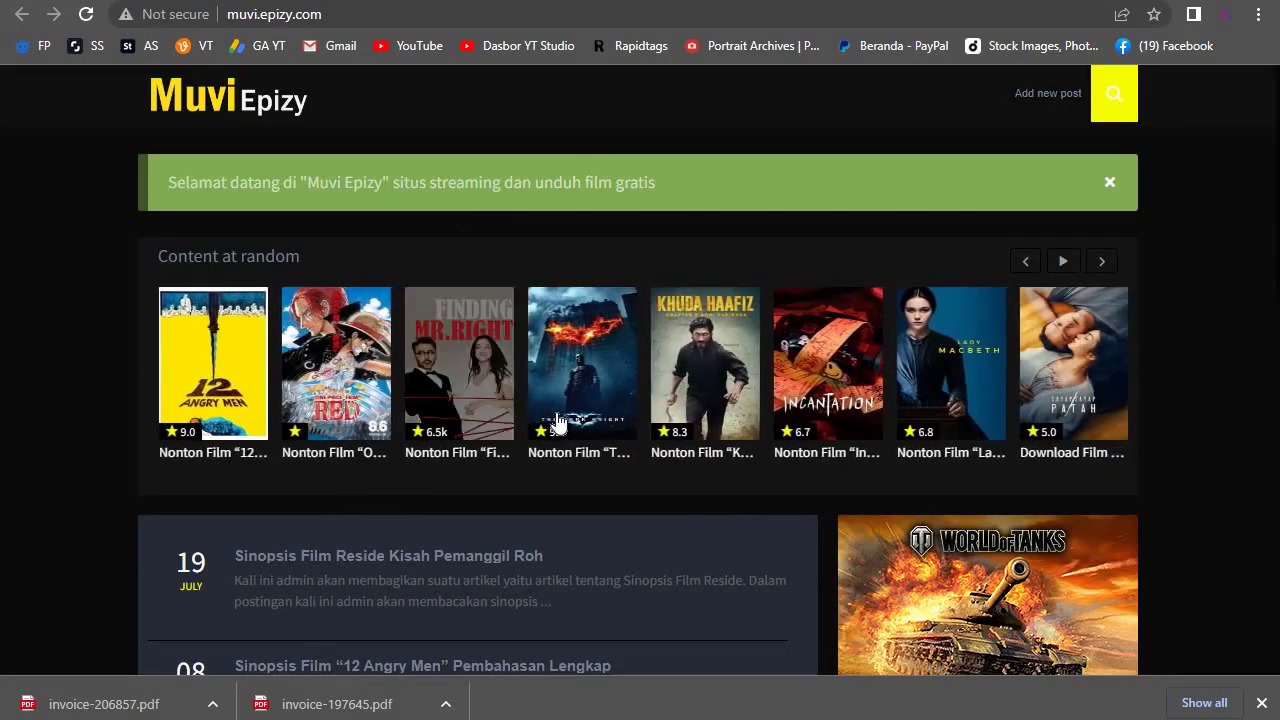
scroll(556, 422, down, 7)
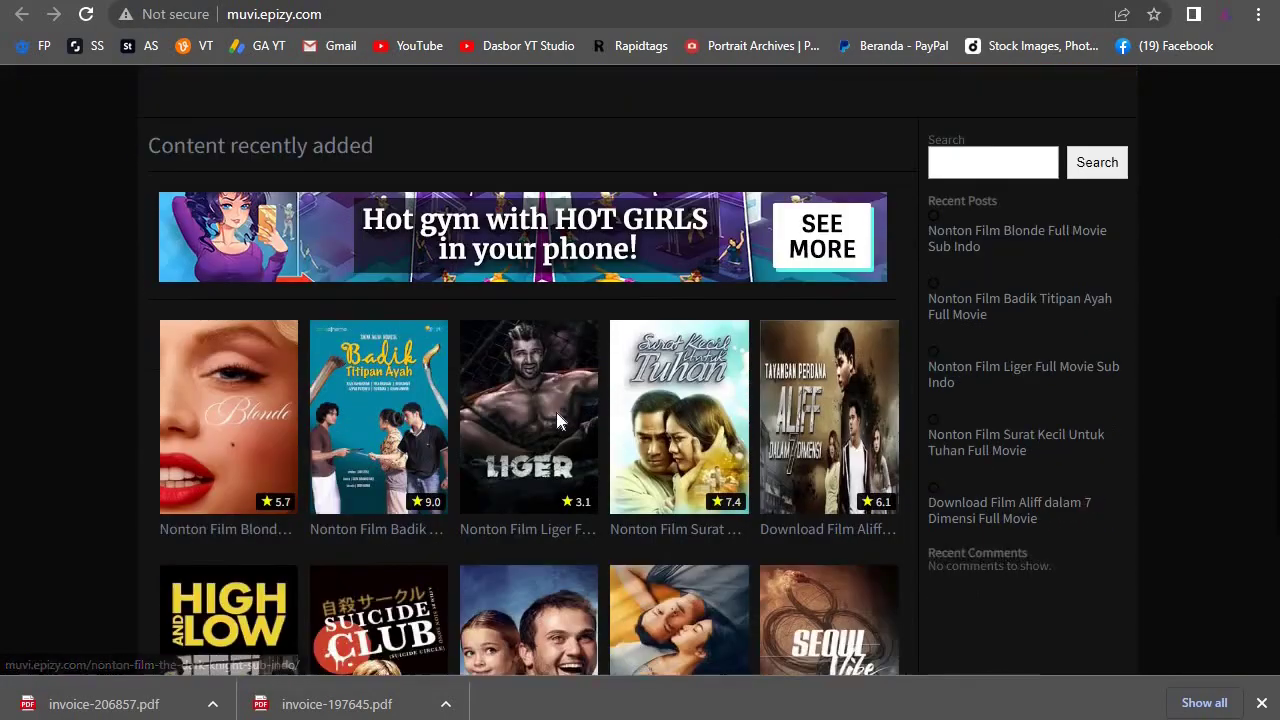
scroll(556, 414, down, 3)
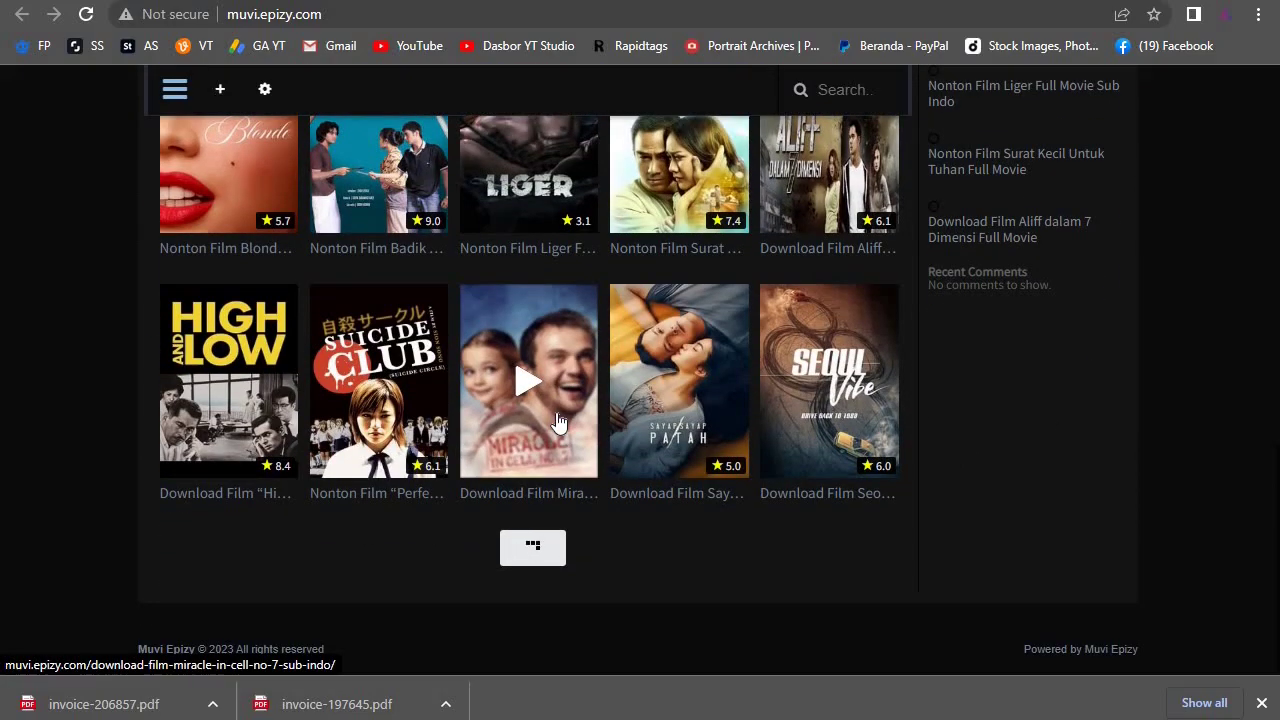
scroll(558, 422, down, 3)
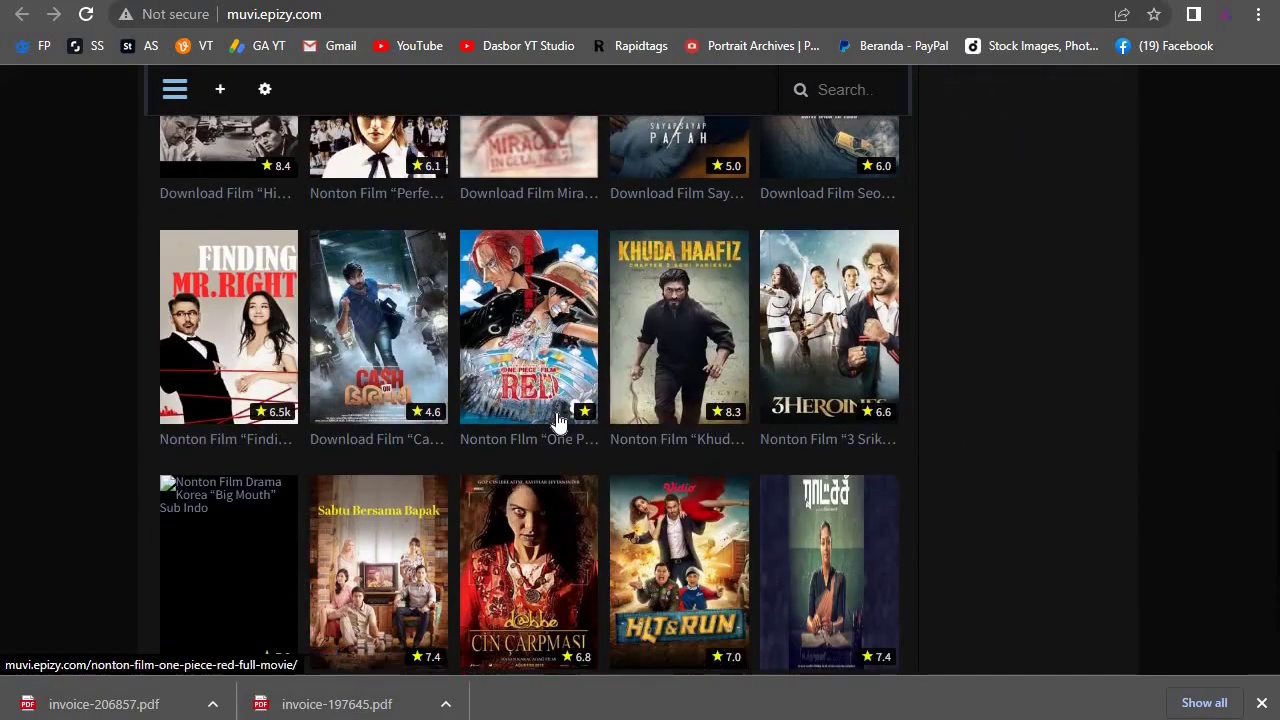
scroll(558, 422, down, 2)
scroll(558, 422, up, 3)
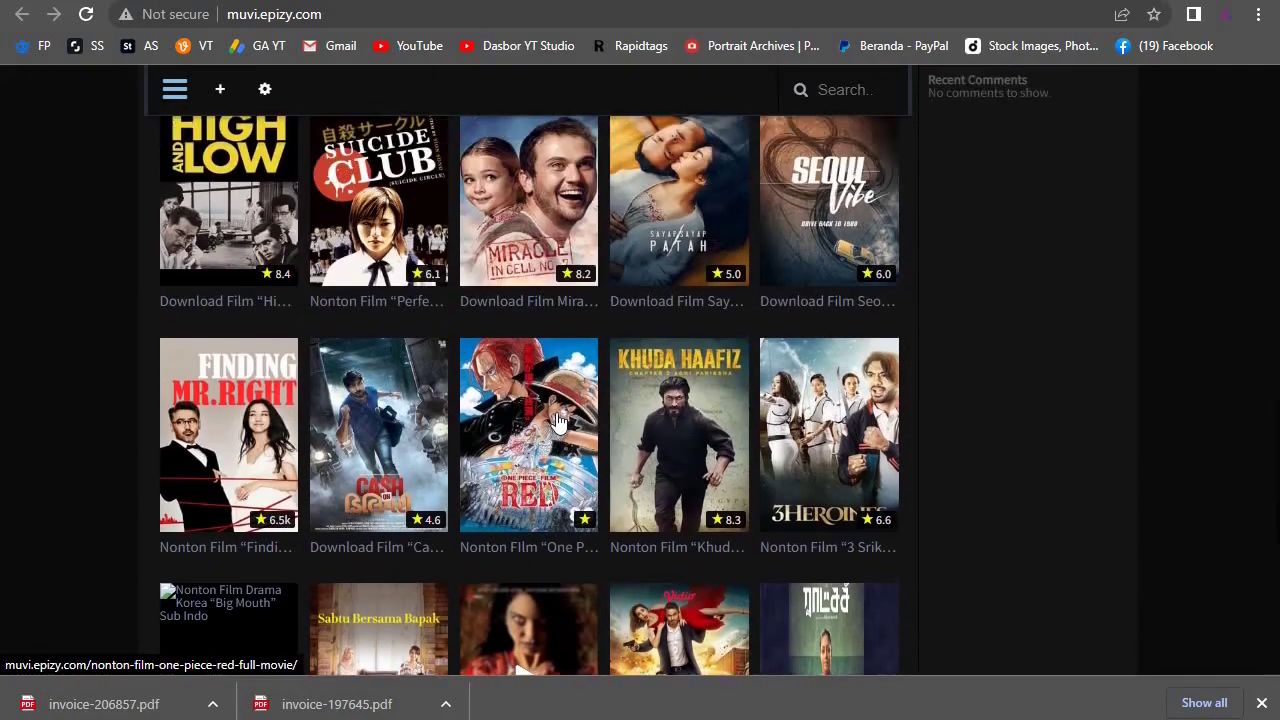
scroll(558, 422, up, 7)
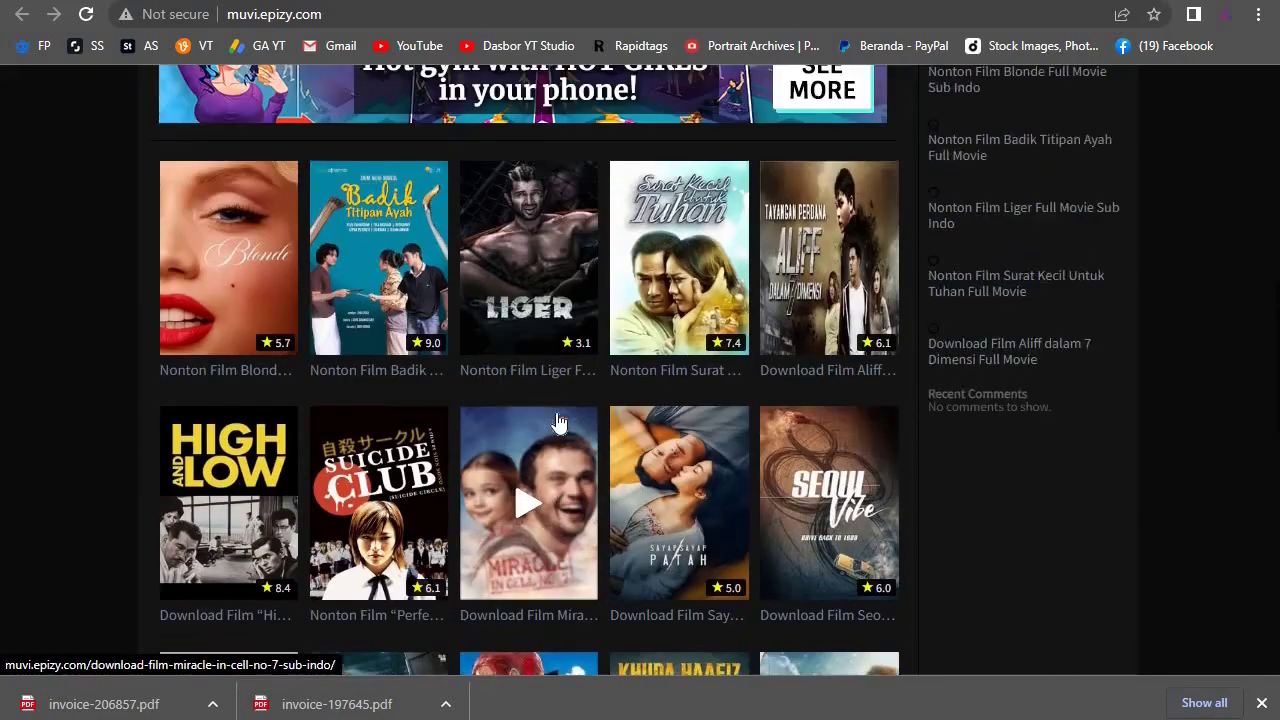
scroll(558, 418, up, 2)
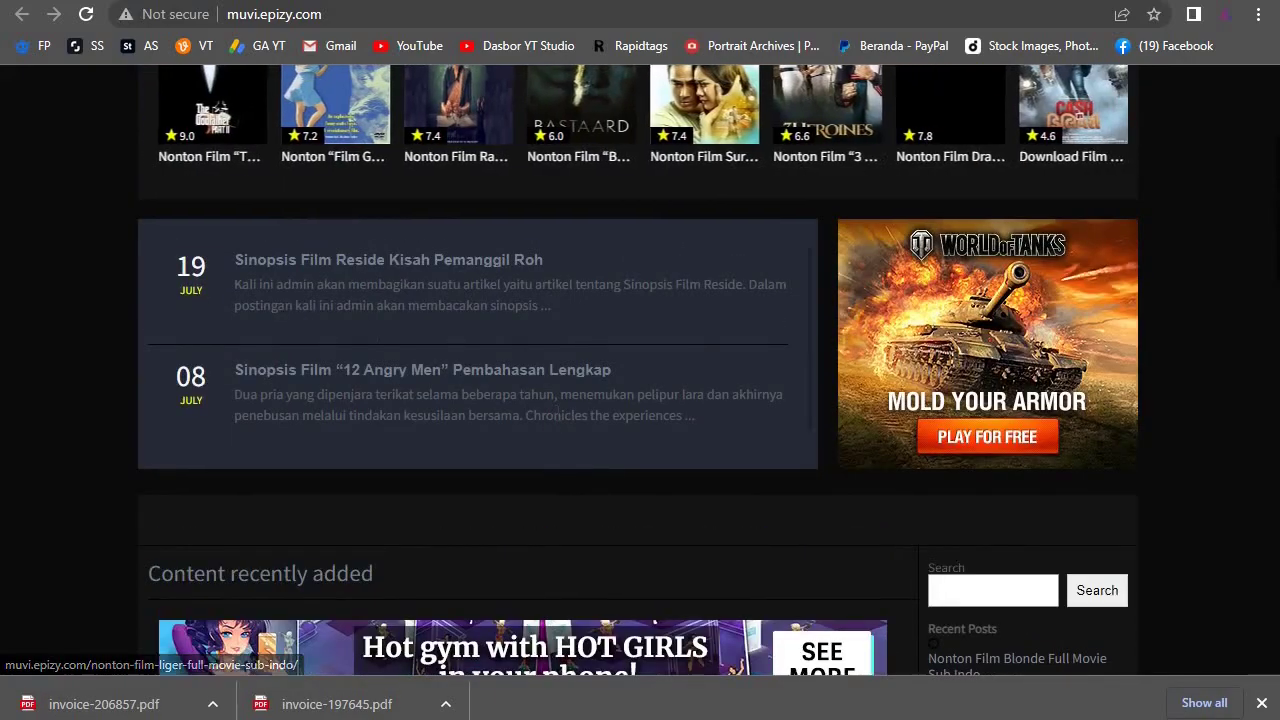
scroll(557, 420, up, 2)
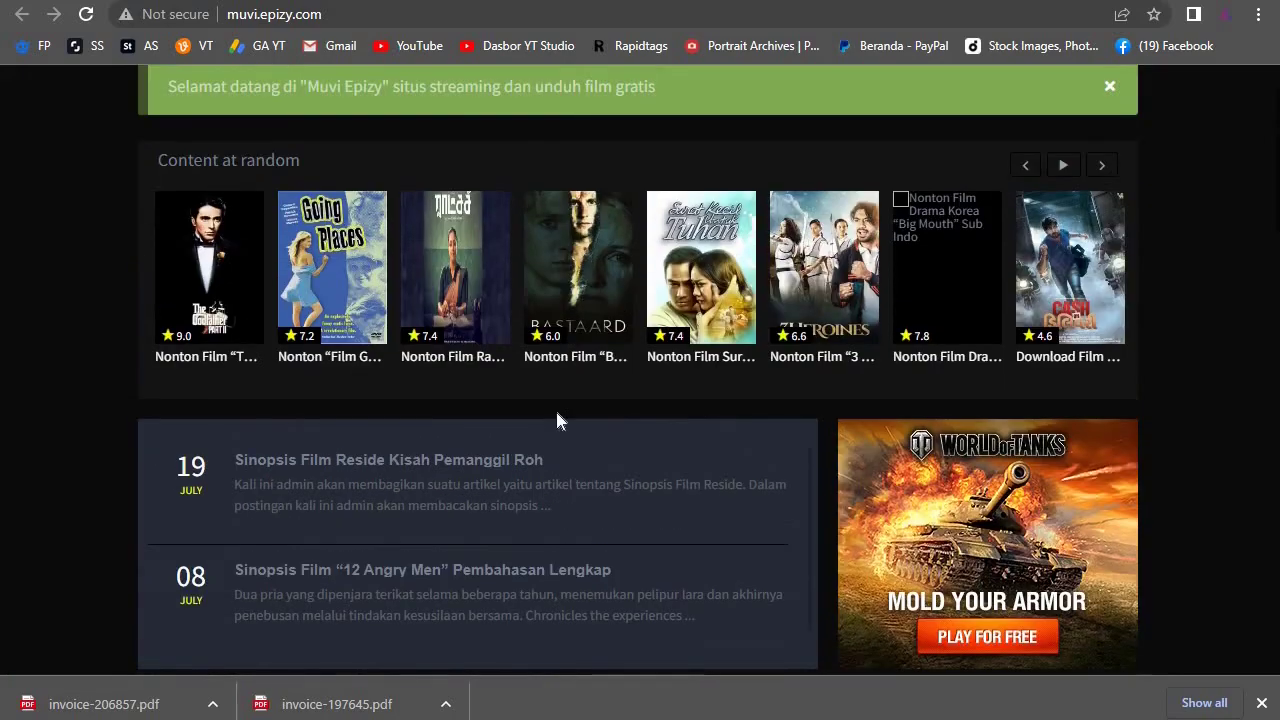